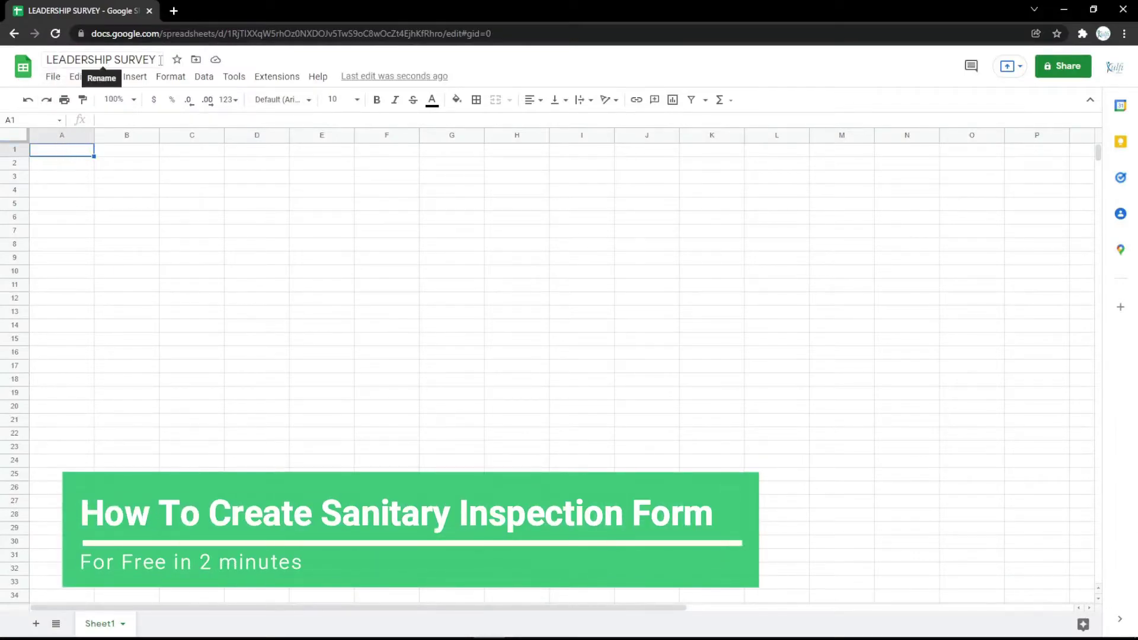
Search the Kulfi Forms templates for Sanitary Inspection Form and load that template into the spreadsheet
left_click(273, 79)
mouse_move(368, 206)
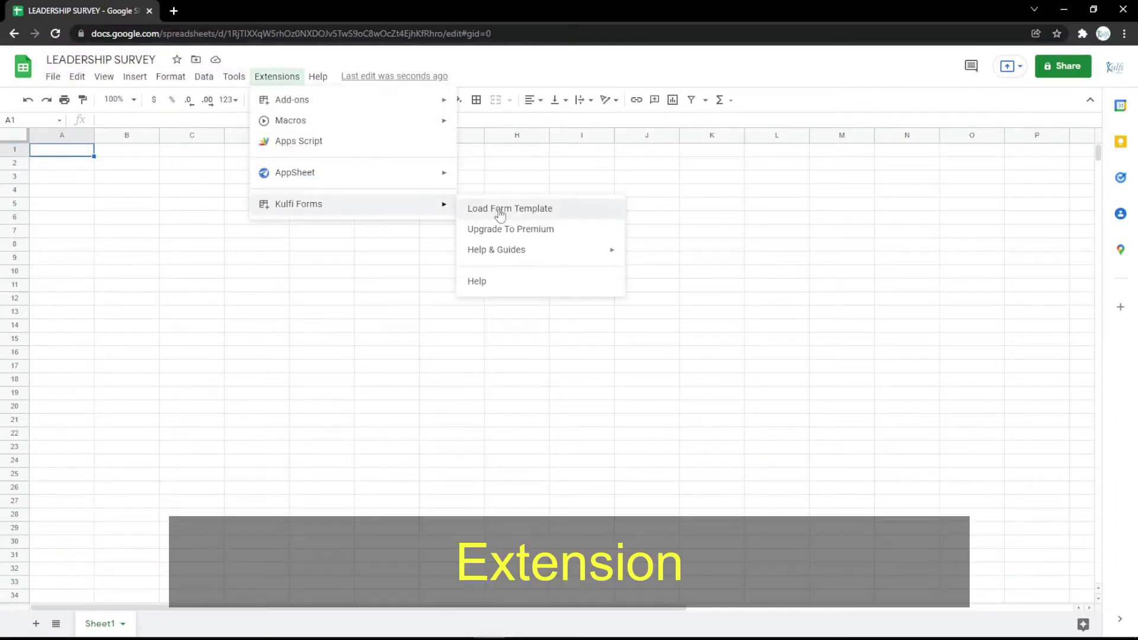
left_click(501, 210)
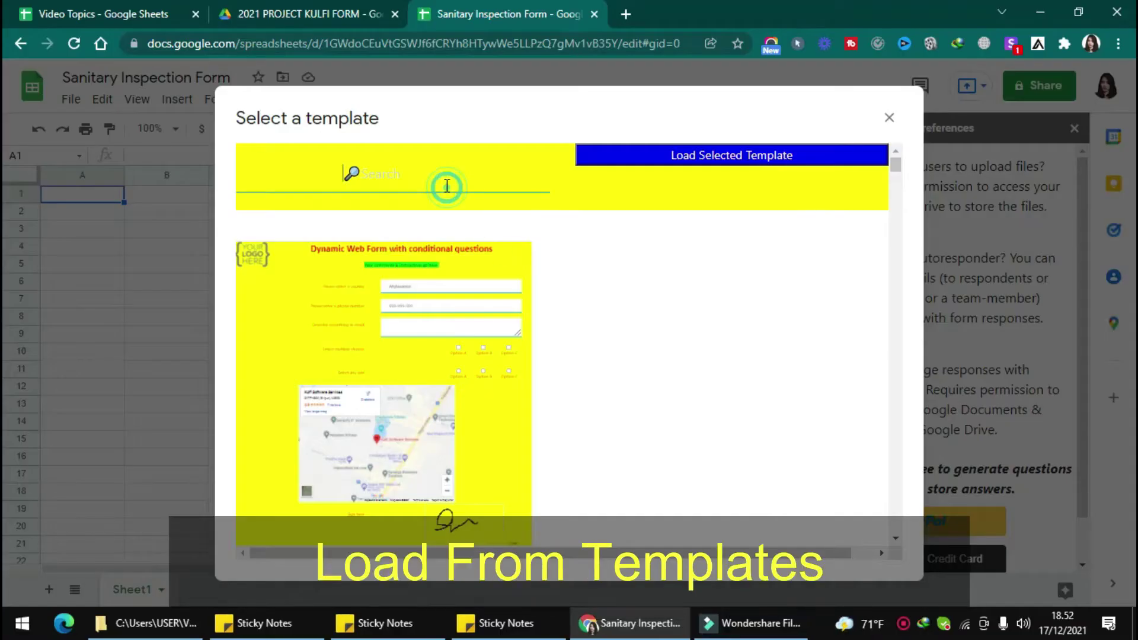
type("Sanitar")
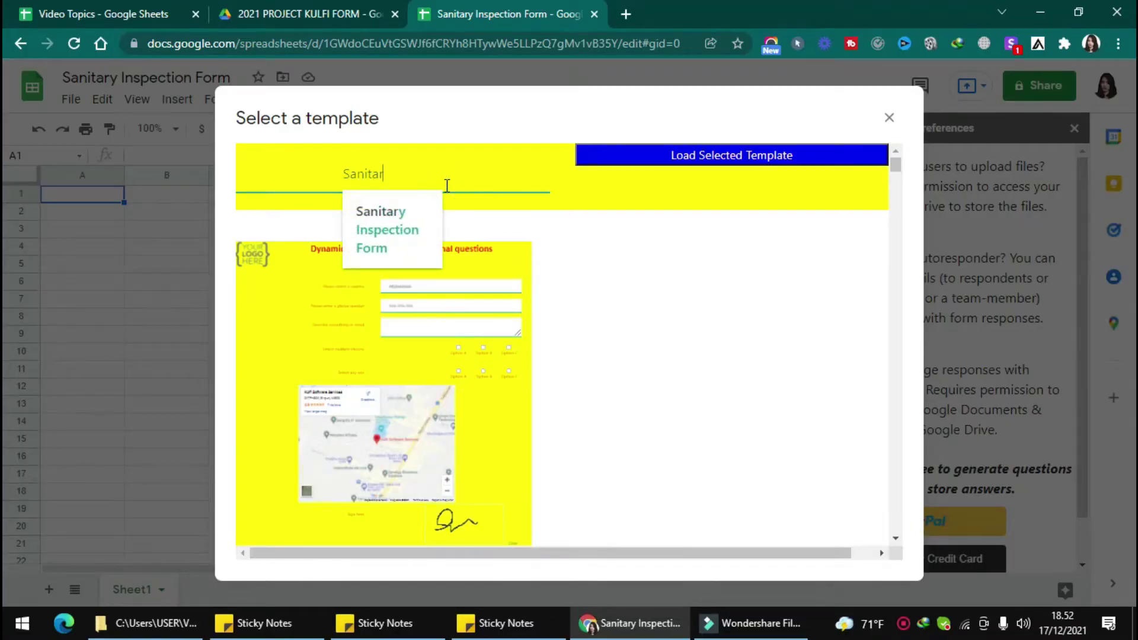
left_click(416, 220)
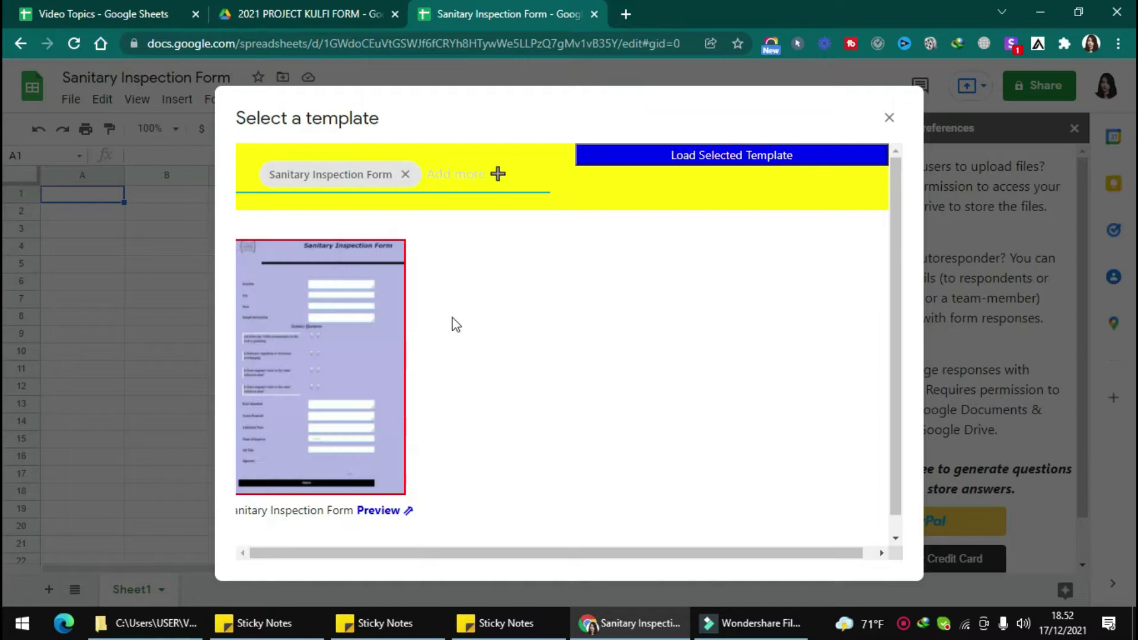
left_click(710, 154)
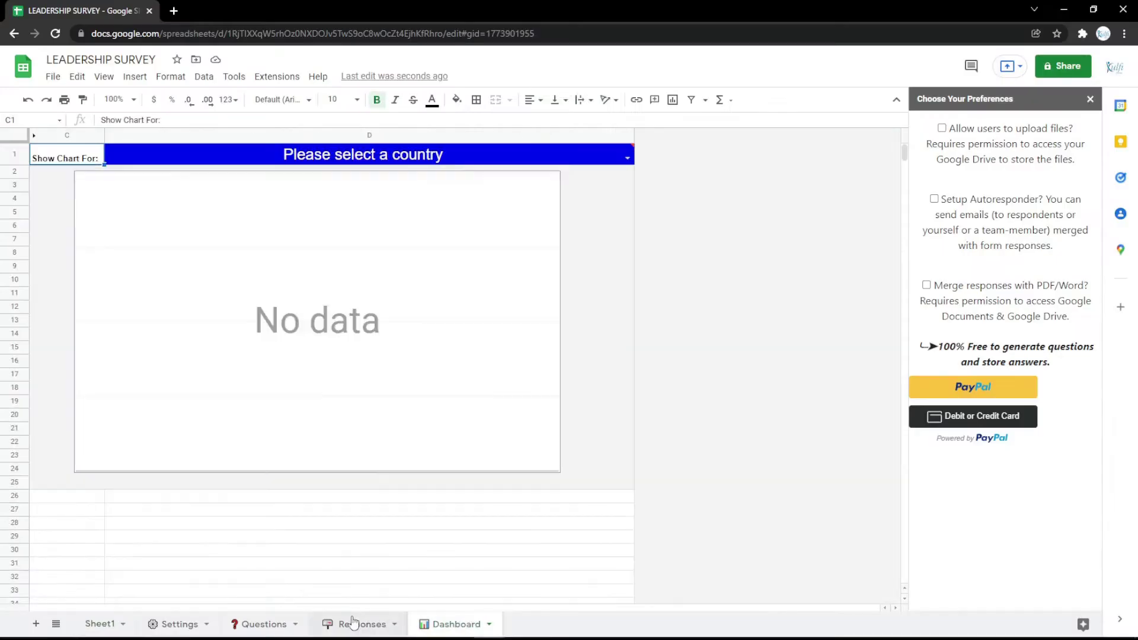
Look through the Responses, Questions and Settings sheets added by the template
left_click(350, 623)
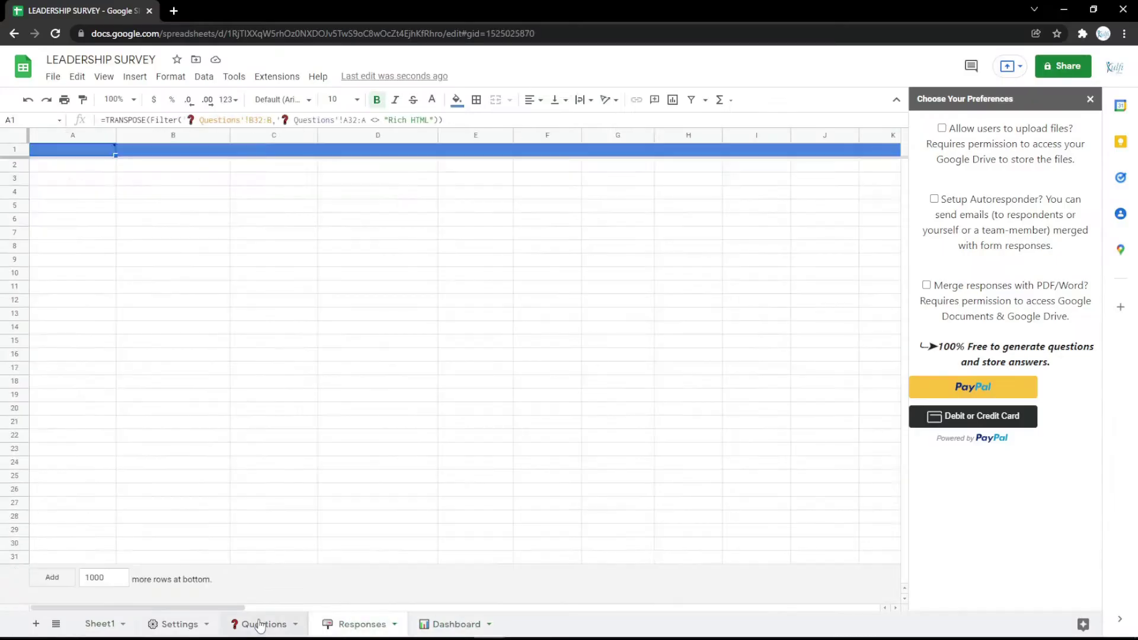
left_click(260, 624)
left_click(177, 622)
mouse_move(278, 514)
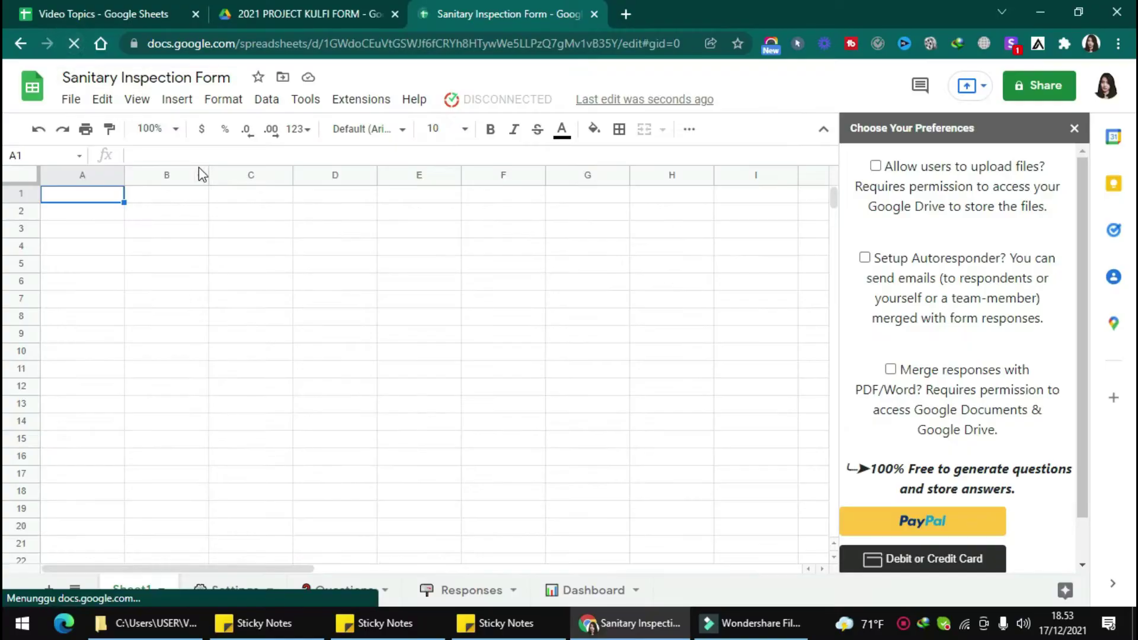
Run the Kulfi Forms script from the spreadsheet, continue to its authorization and choose the Google account
left_click(475, 101)
left_click(481, 132)
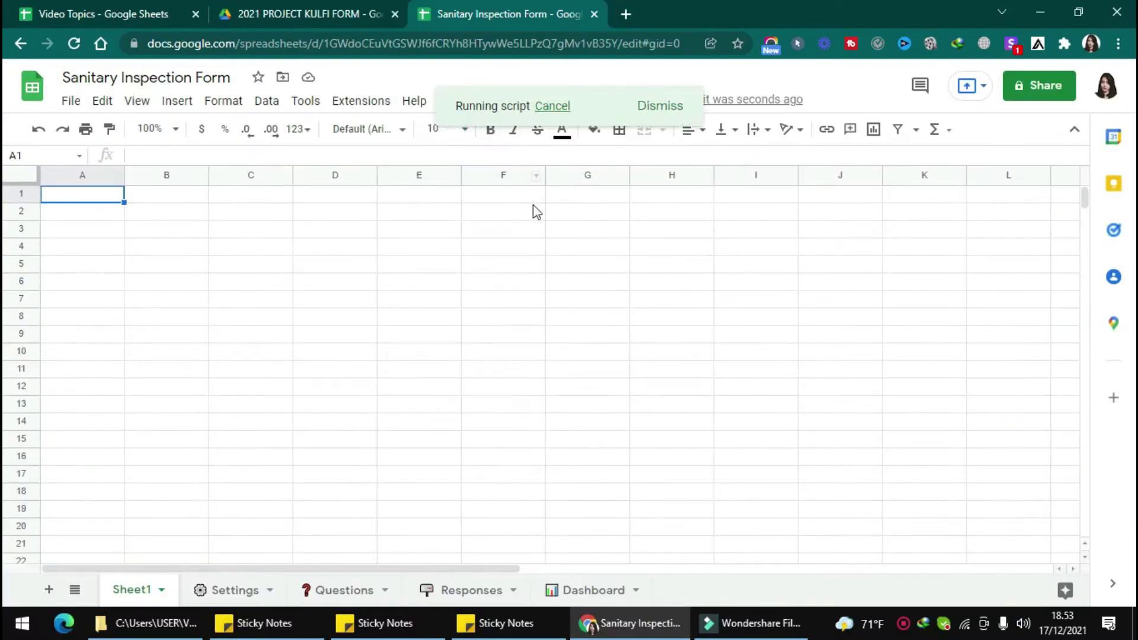
left_click(590, 367)
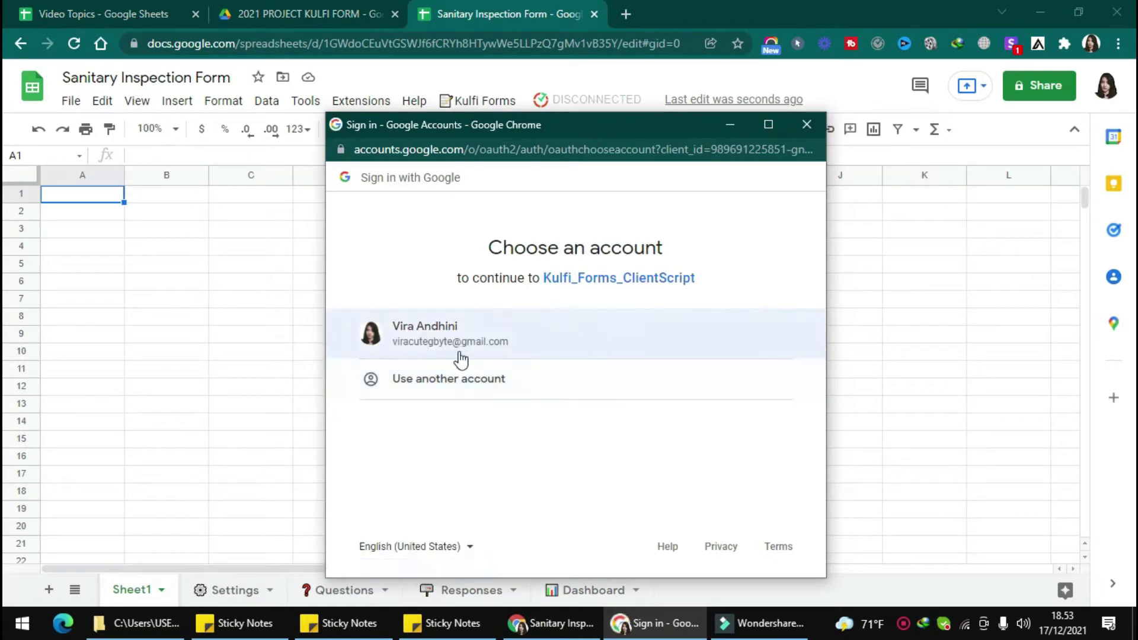
left_click(496, 339)
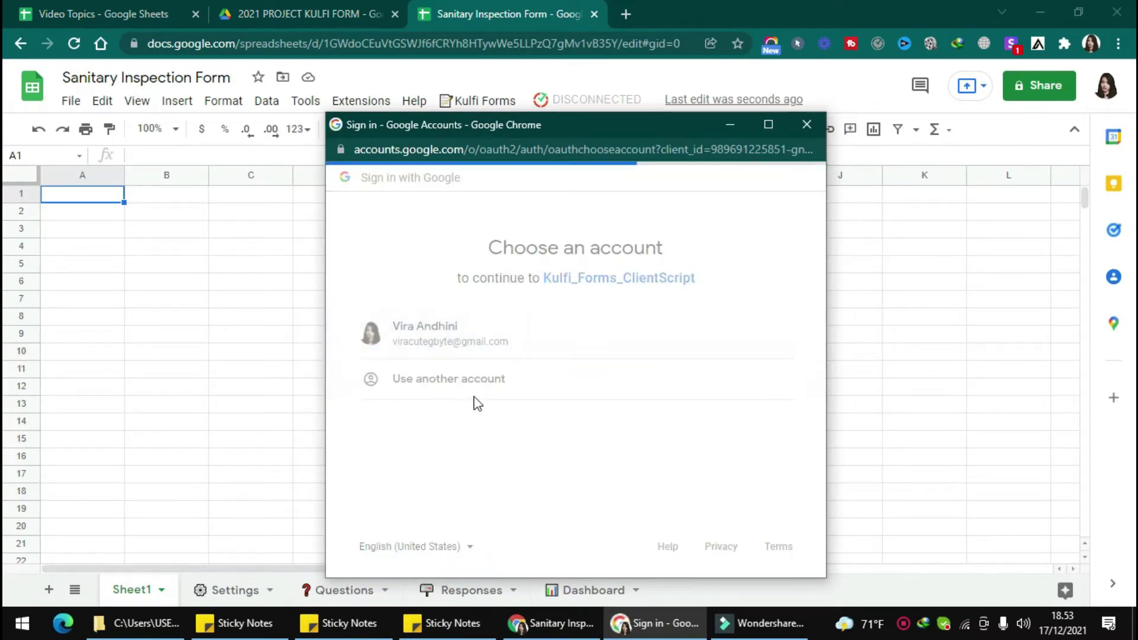
Proceed past the unverified-app warning and allow Kulfi_Forms_ClientScript to access the Google account
left_click(374, 448)
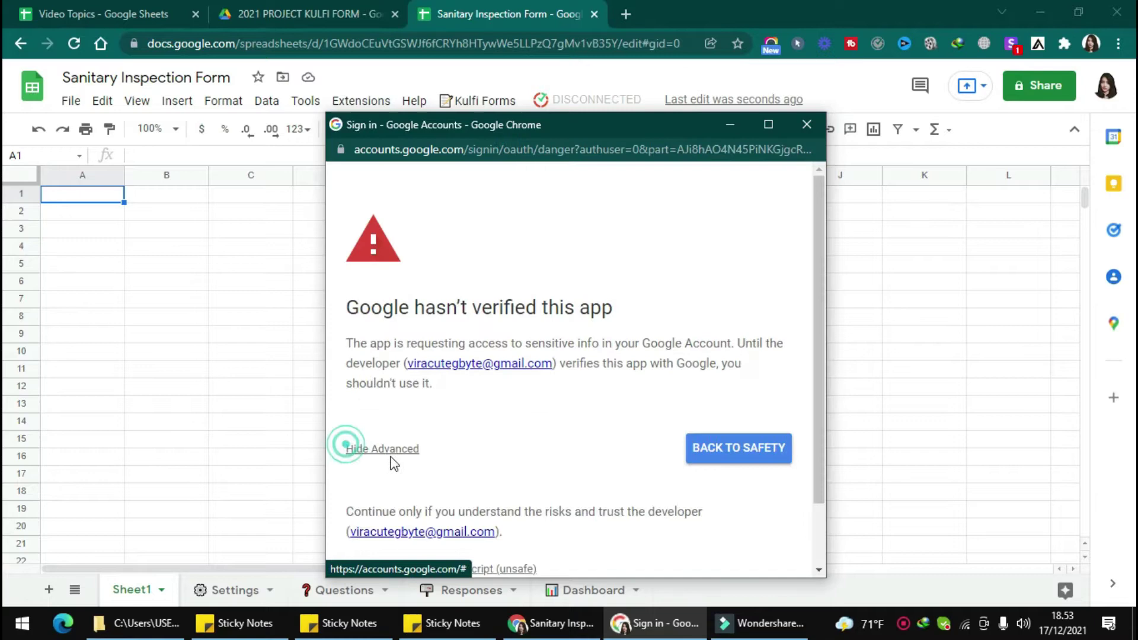
scroll(399, 479, "down", 1)
left_click(403, 494)
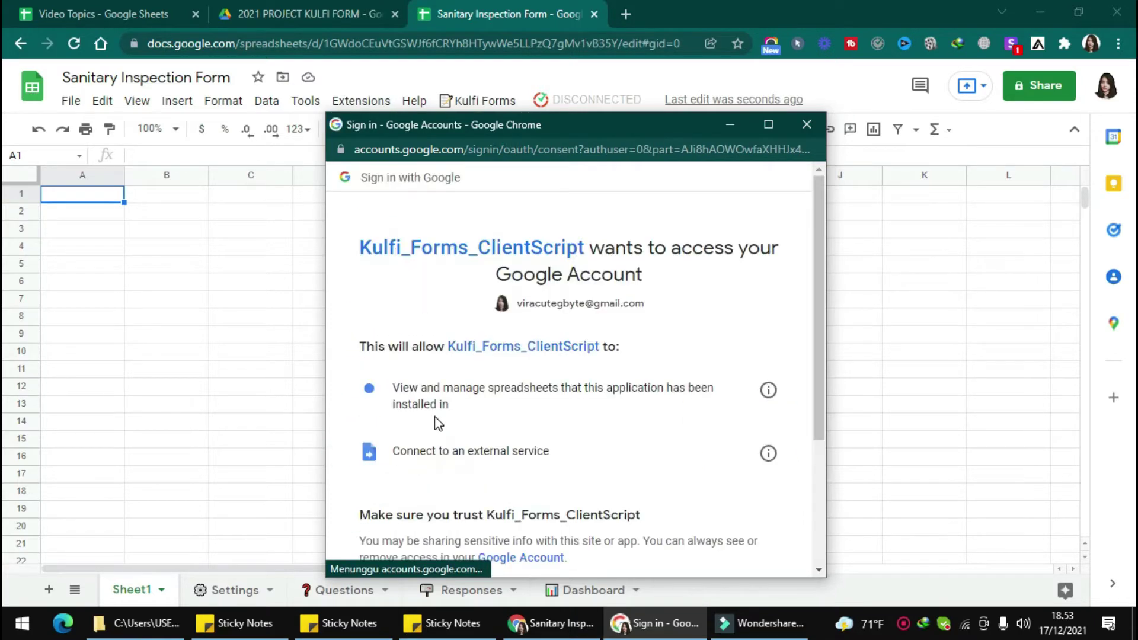
scroll(436, 421, "down", 5)
left_click(652, 466)
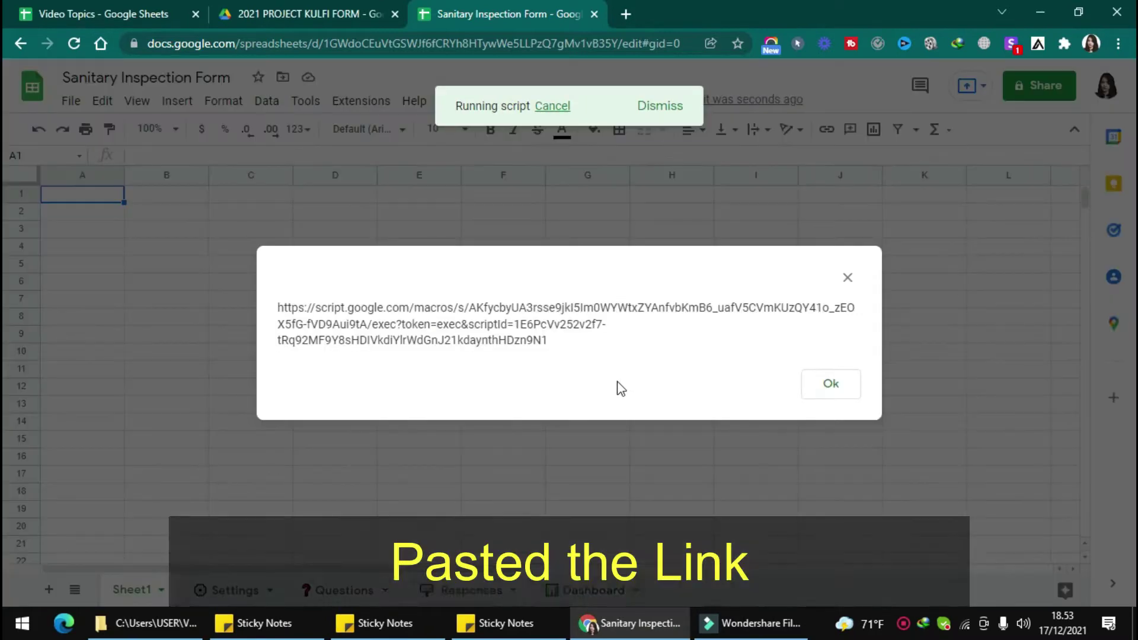
Copy the generated web form link and open it in a new browser tab
left_click_drag(278, 304, 586, 361)
key("ctrl+c")
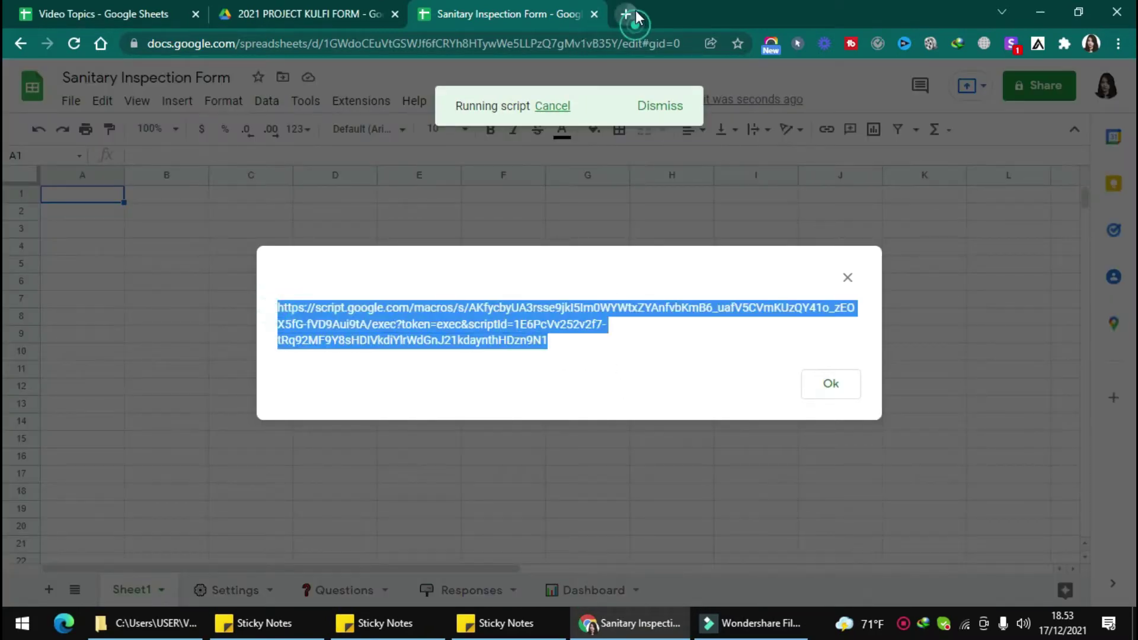
left_click(627, 13)
key("ctrl+v")
key("Return")
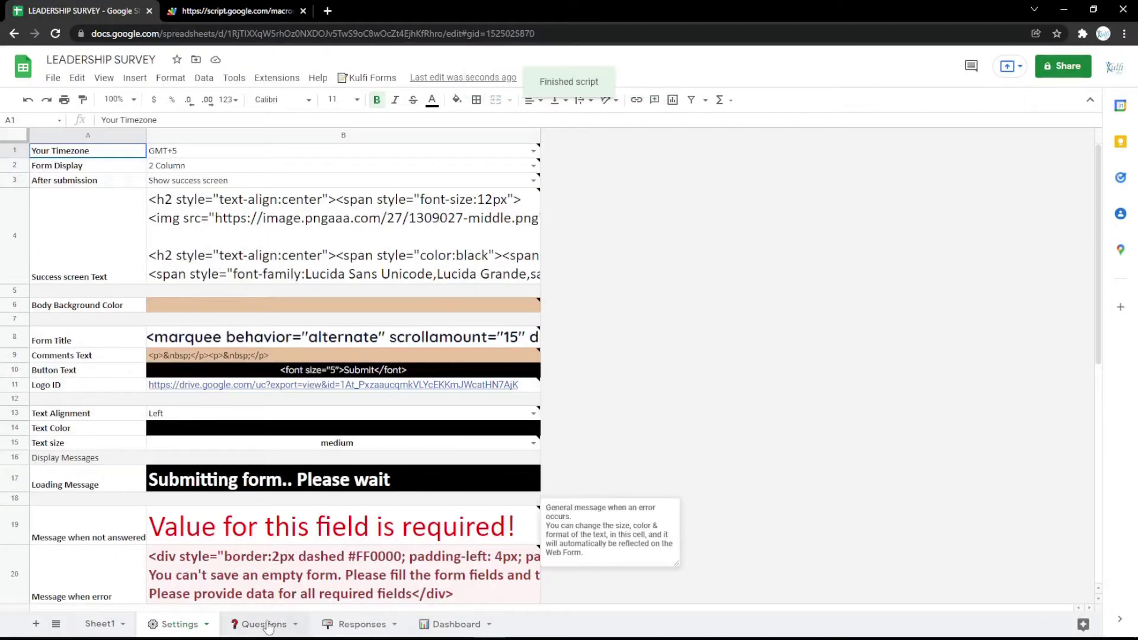
In the Questions sheet, insert a row above the Department question and set its question type to Text
left_click(260, 624)
right_click(15, 206)
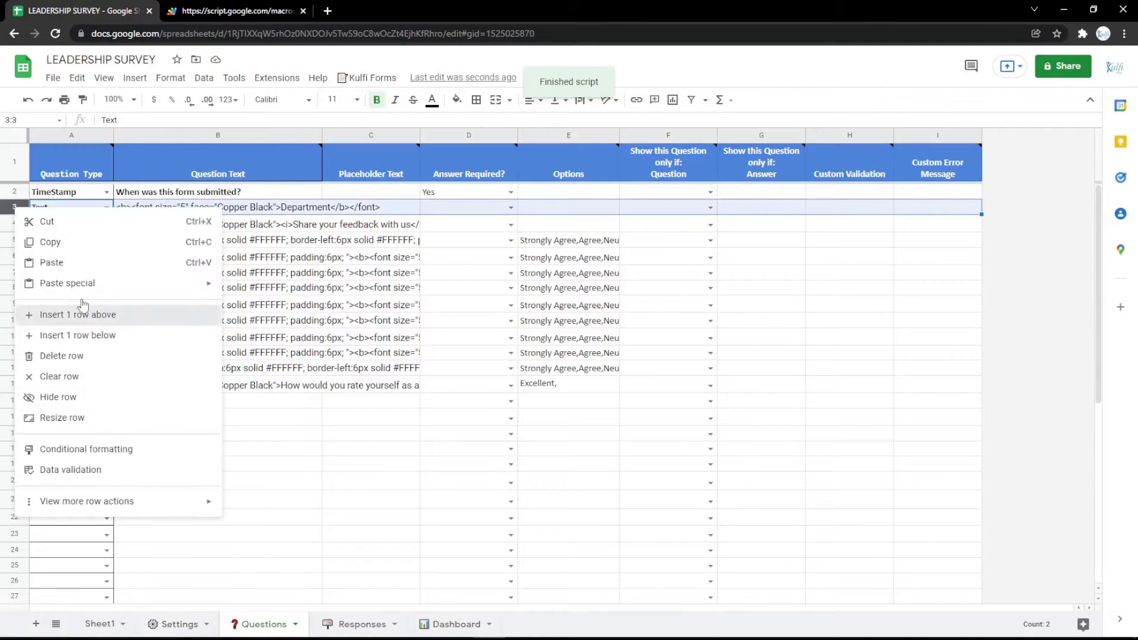
left_click(65, 315)
left_click(106, 207)
left_click(72, 264)
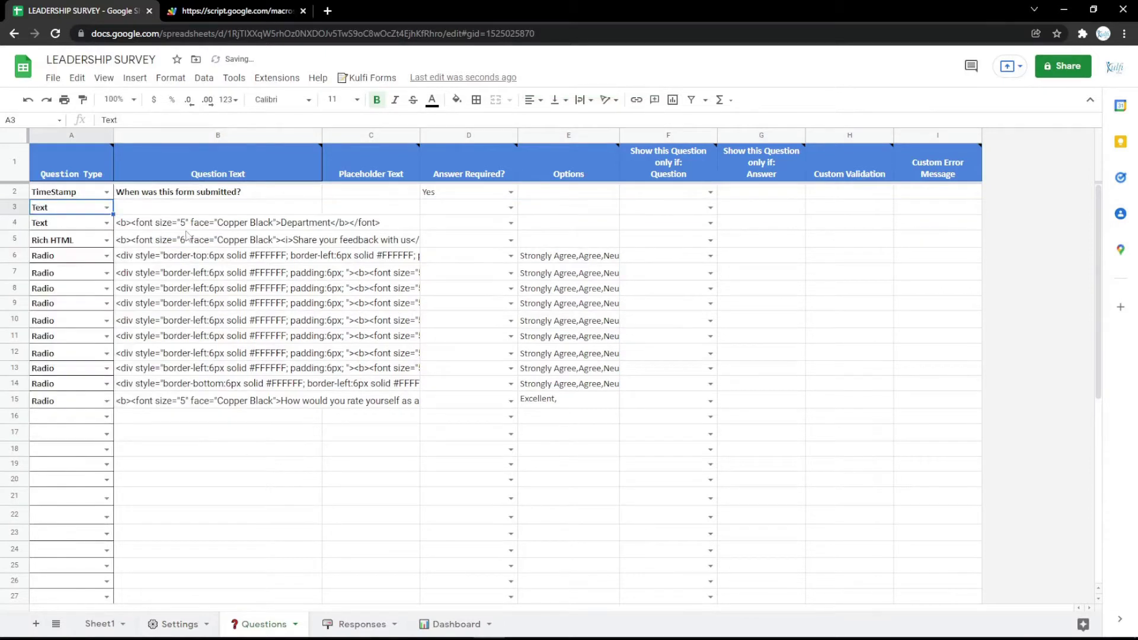
Copy the Department question's formatted text into the new row, change its label to Name, and reload the web form
left_click(193, 227)
double_click(195, 207)
key("ctrl+v")
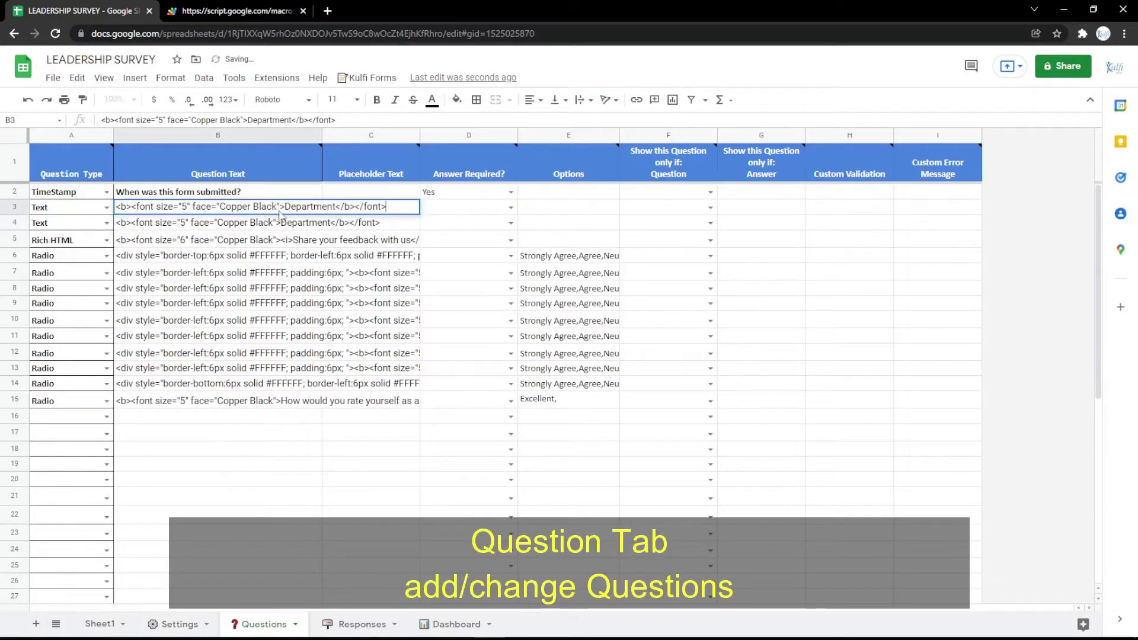
double_click(297, 206)
type("Name")
key("Return")
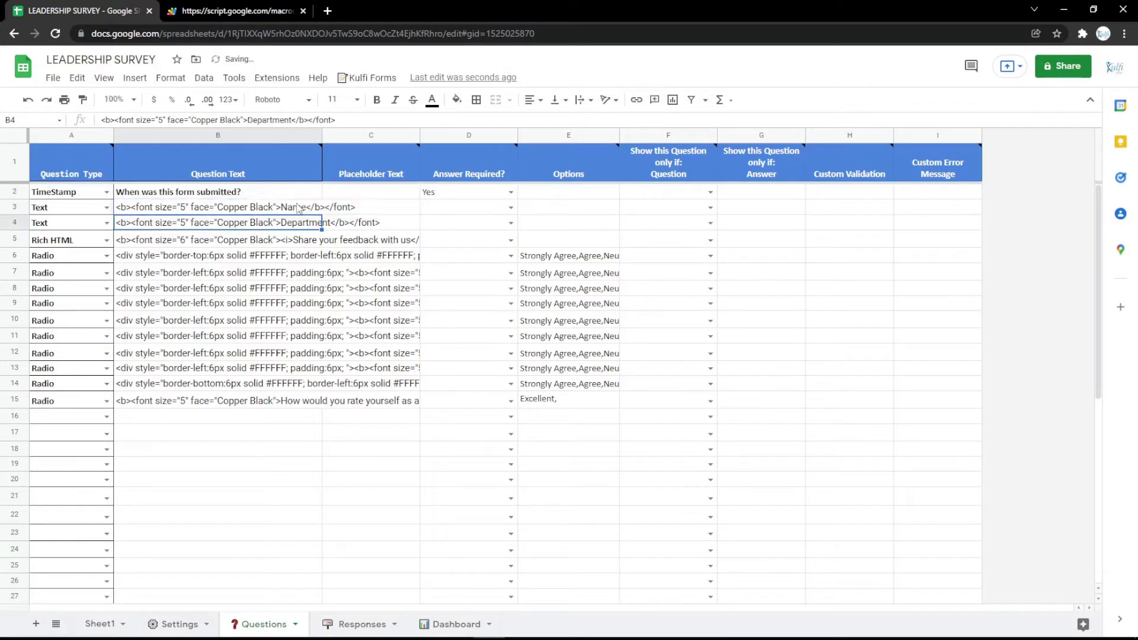
left_click(236, 10)
key("F5")
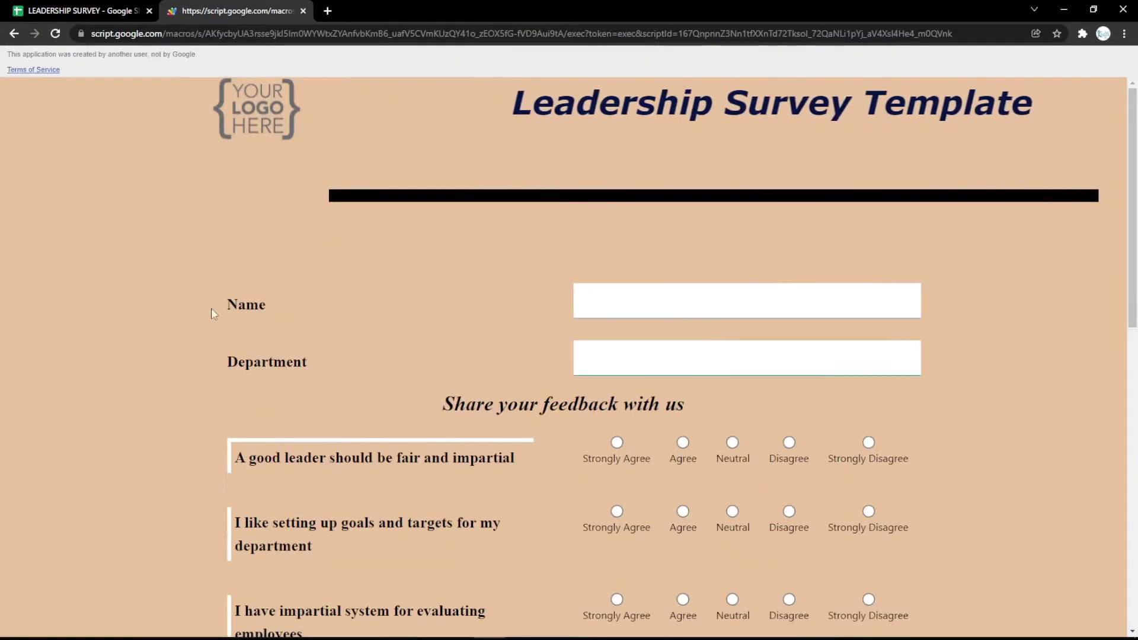
Change the row 3 question type to Email, label the question Email, and reload the web form
left_click(97, 7)
left_click(106, 207)
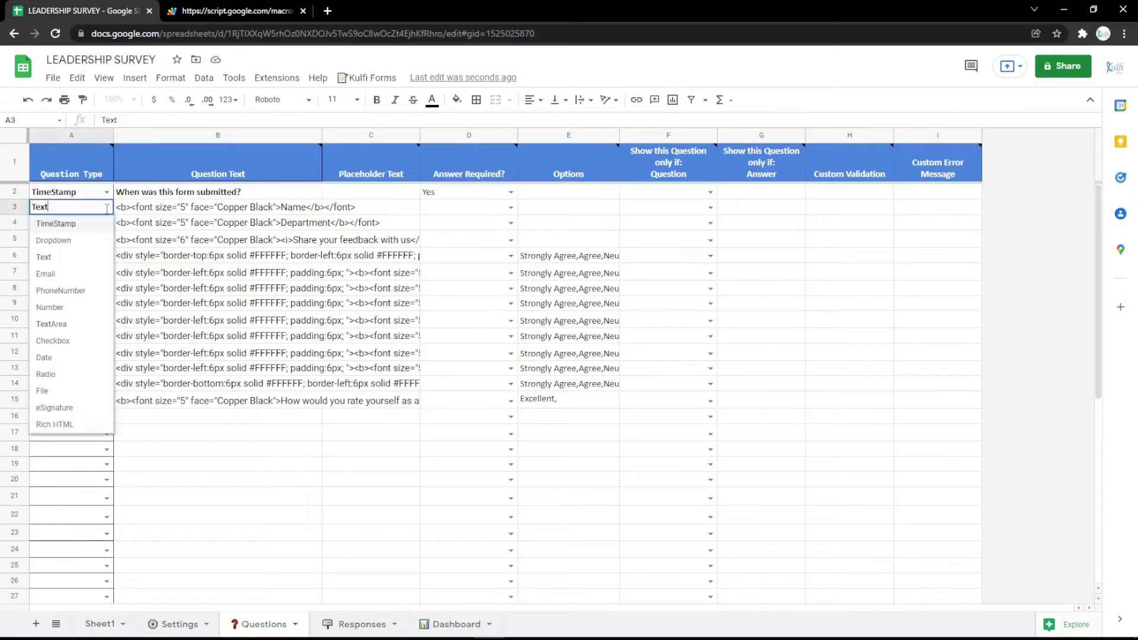
left_click(64, 280)
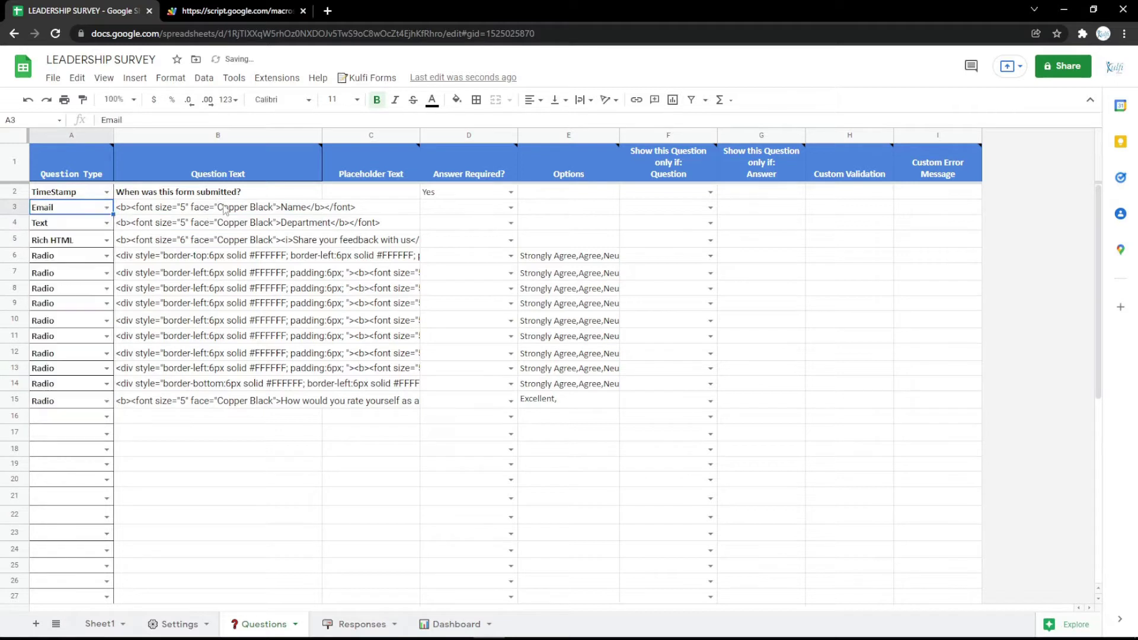
double_click(226, 209)
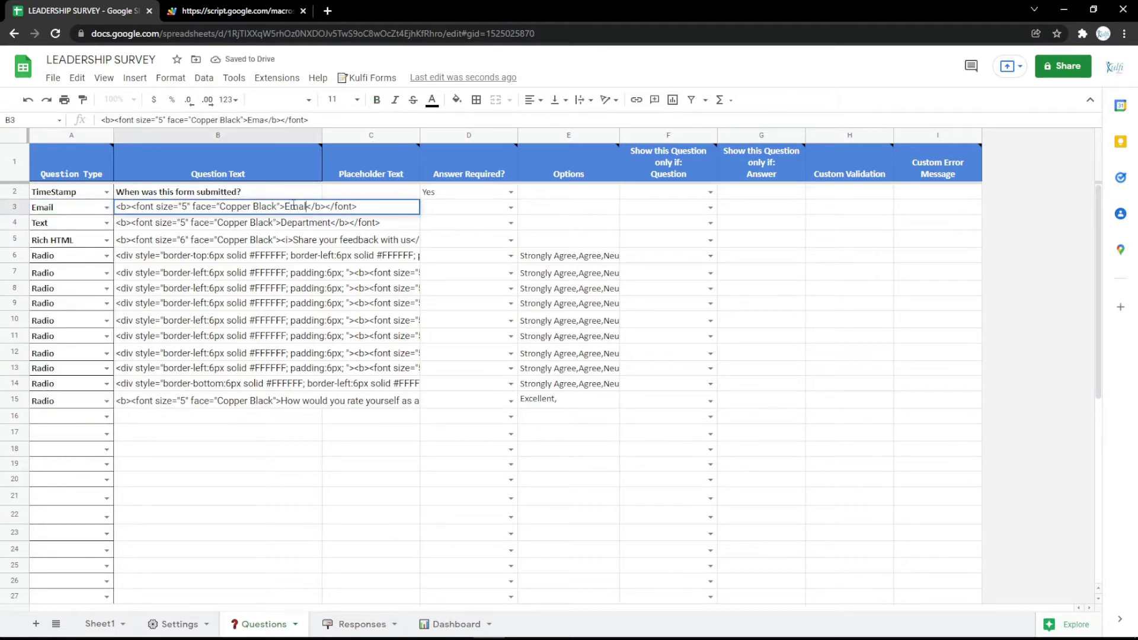
key("Return")
left_click(265, 6)
key("F5")
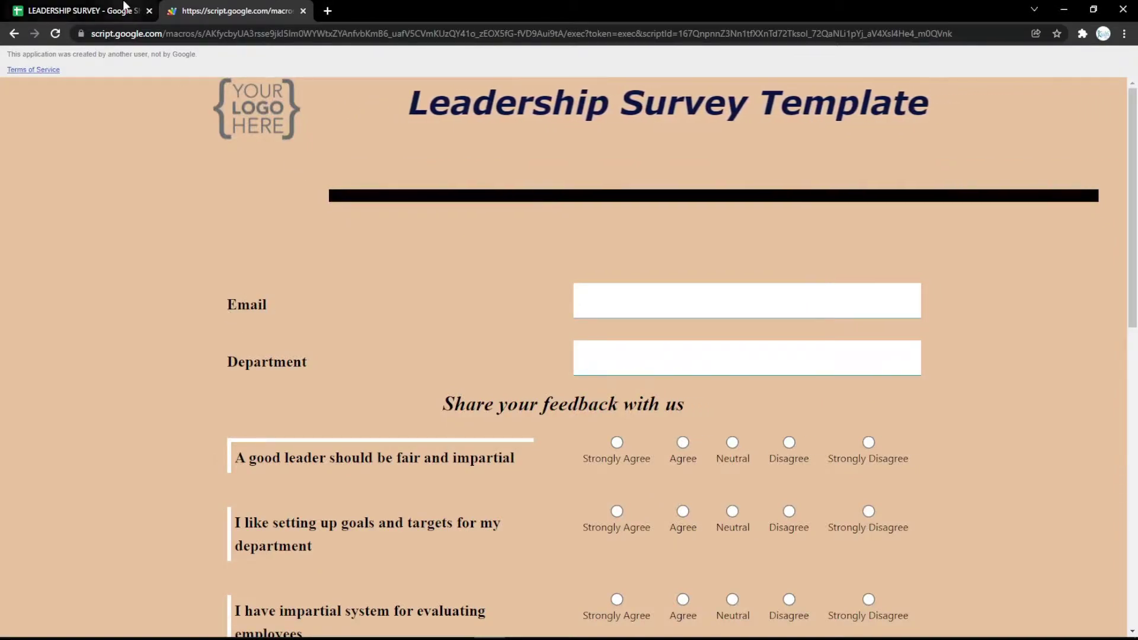
Change the row 3 question type to PhoneNumber, label the question Phone Number, and reload the web form
key("ctrl+Tab")
left_click(107, 207)
key("Return")
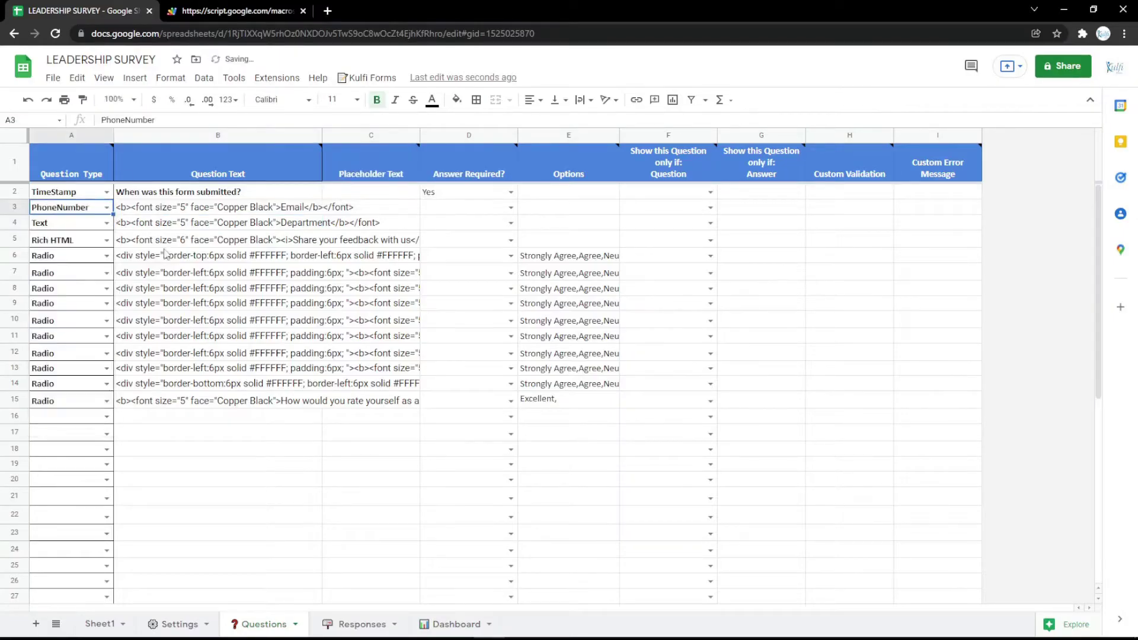
double_click(303, 207)
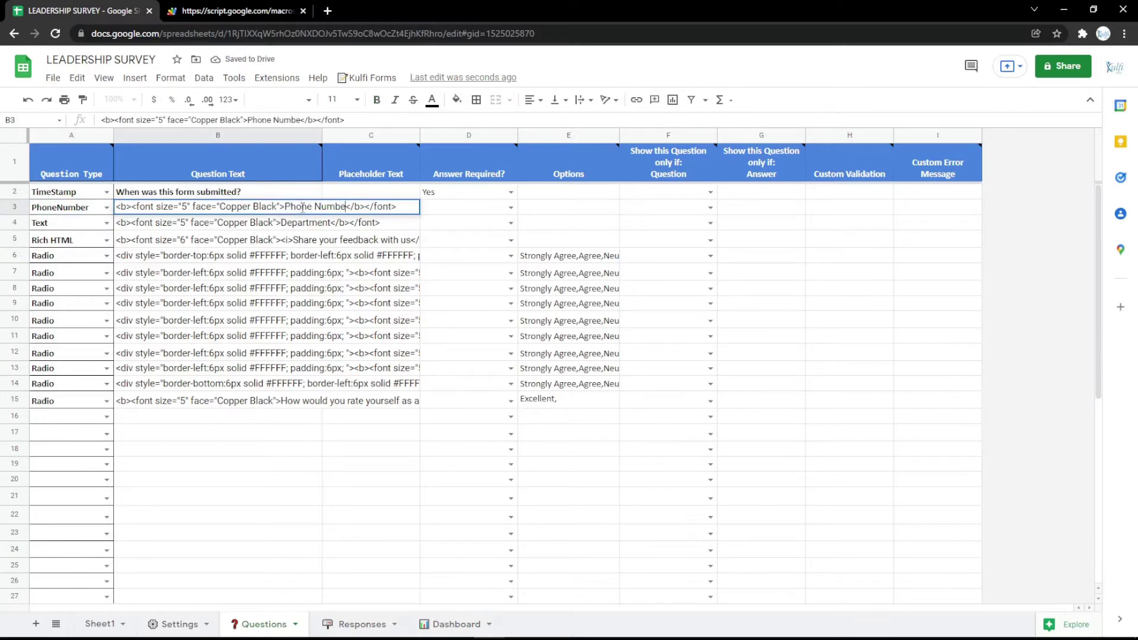
key("Return")
key("ctrl+Tab")
key("ctrl+r")
Change the row 3 question type to TextArea, label the question Address, and reload the web form
left_click(42, 8)
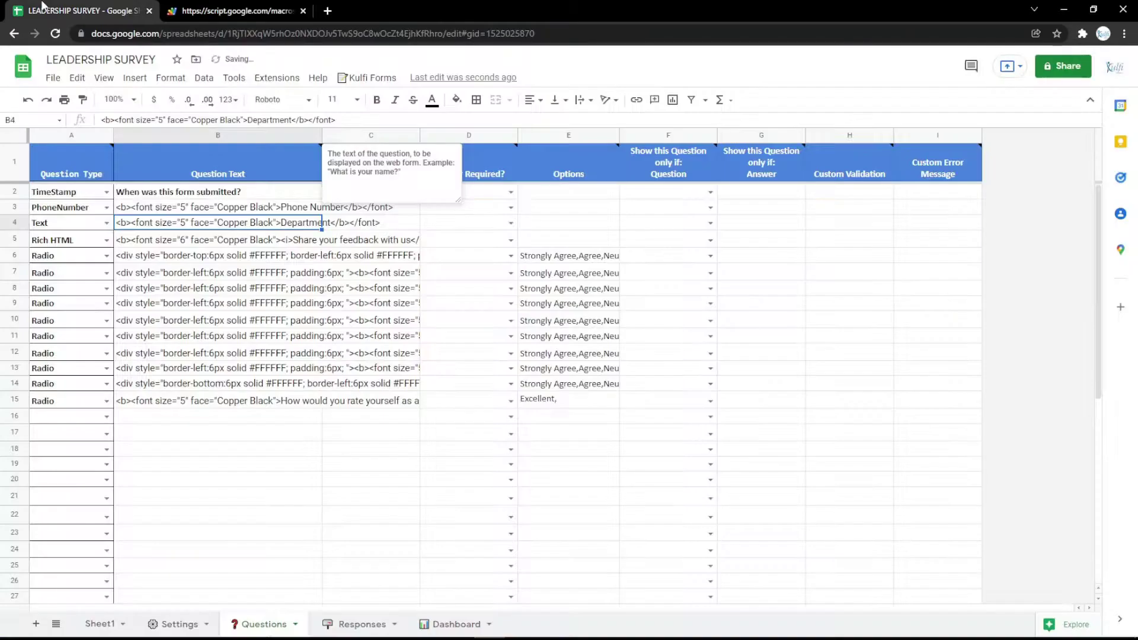
left_click(108, 209)
left_click(70, 309)
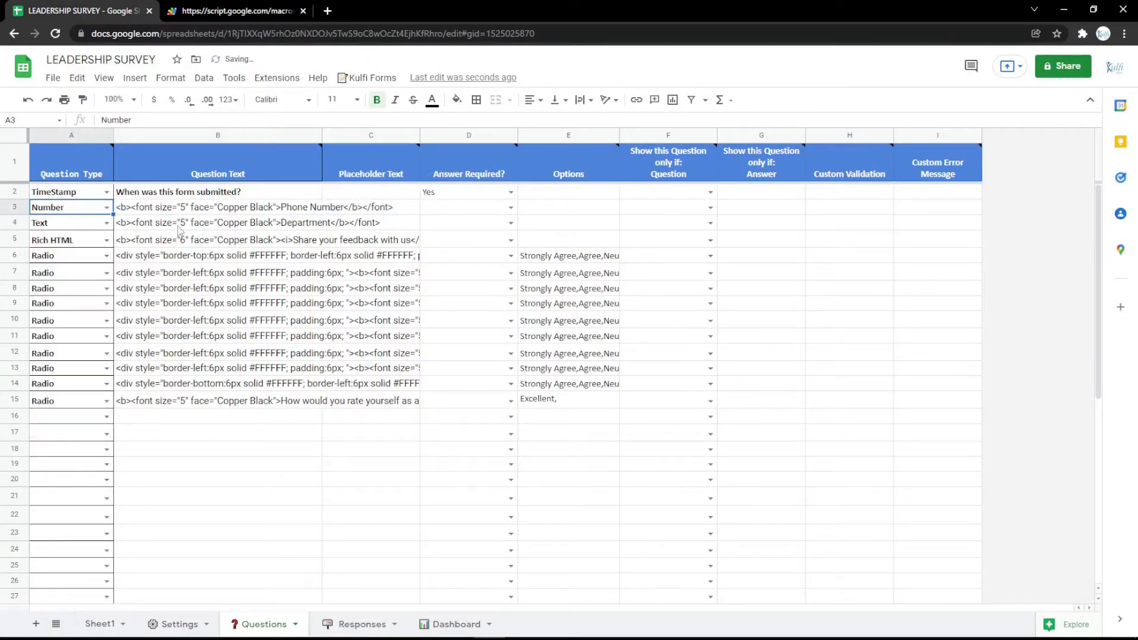
left_click(107, 208)
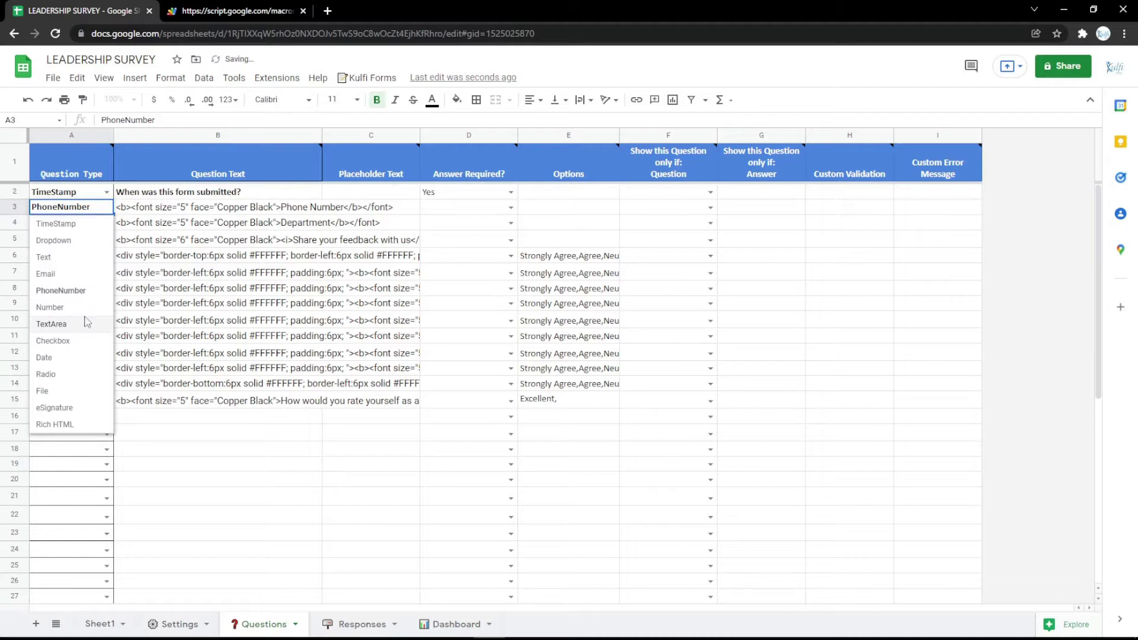
left_click(86, 322)
left_click(288, 205)
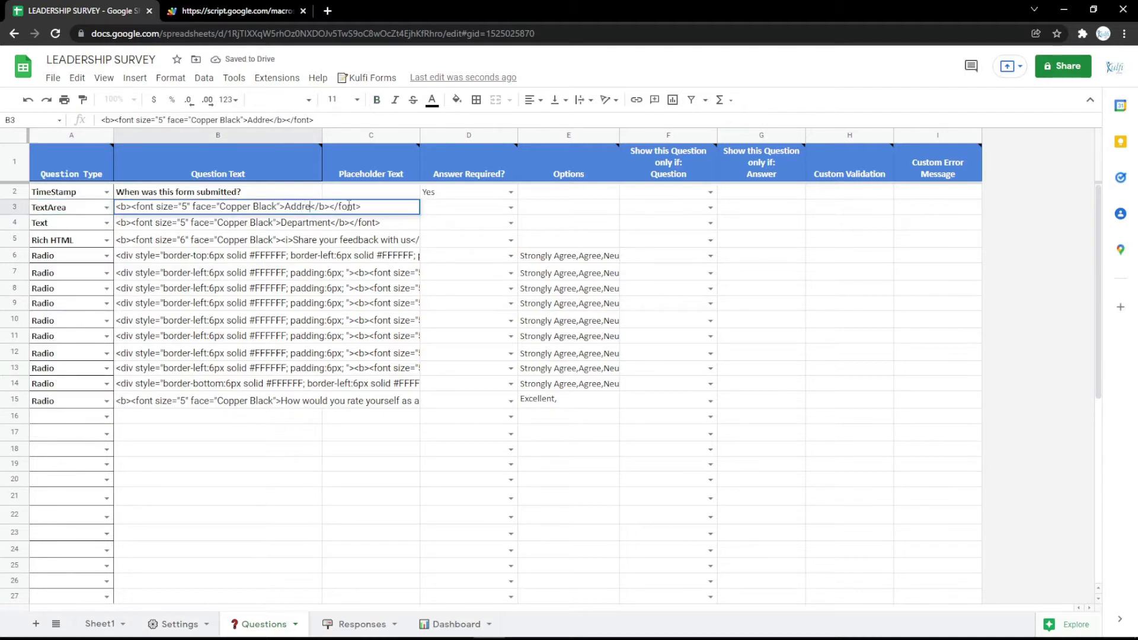
key("Return")
left_click(218, 9)
key("F5")
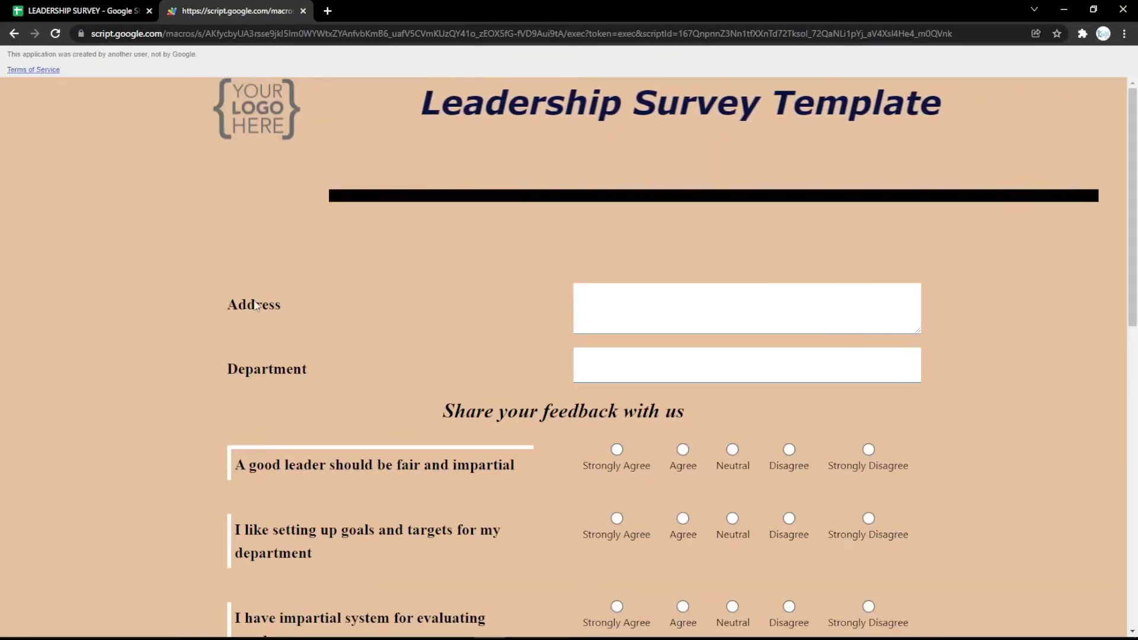
Change the row 3 question type to Date, label the question Date, and reload the web form
left_click(59, 8)
left_click(107, 208)
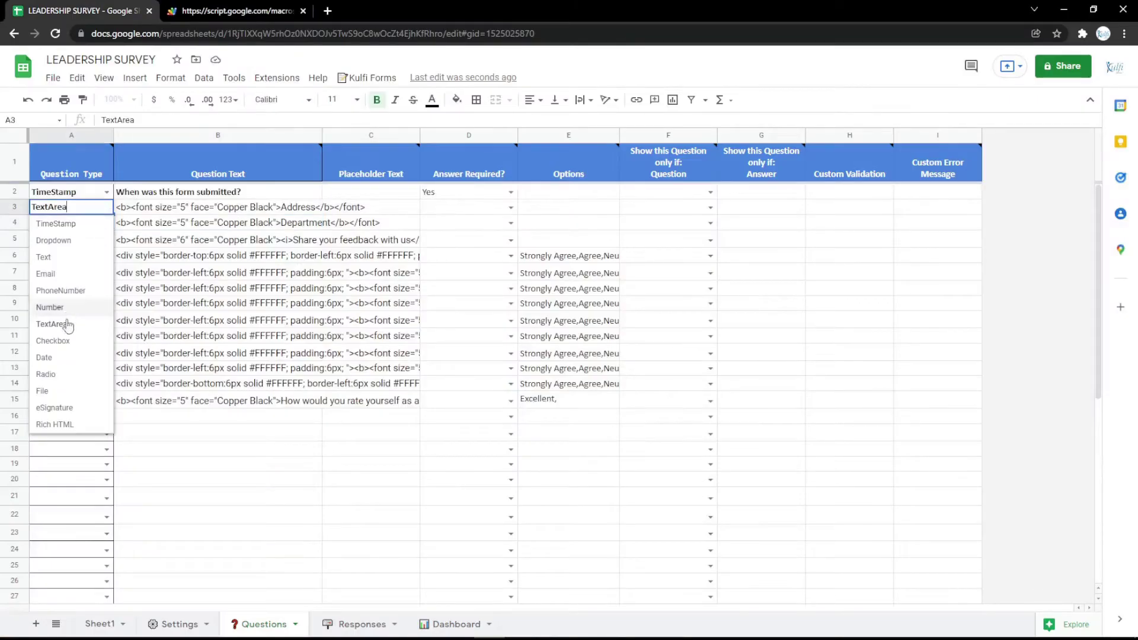
left_click(70, 342)
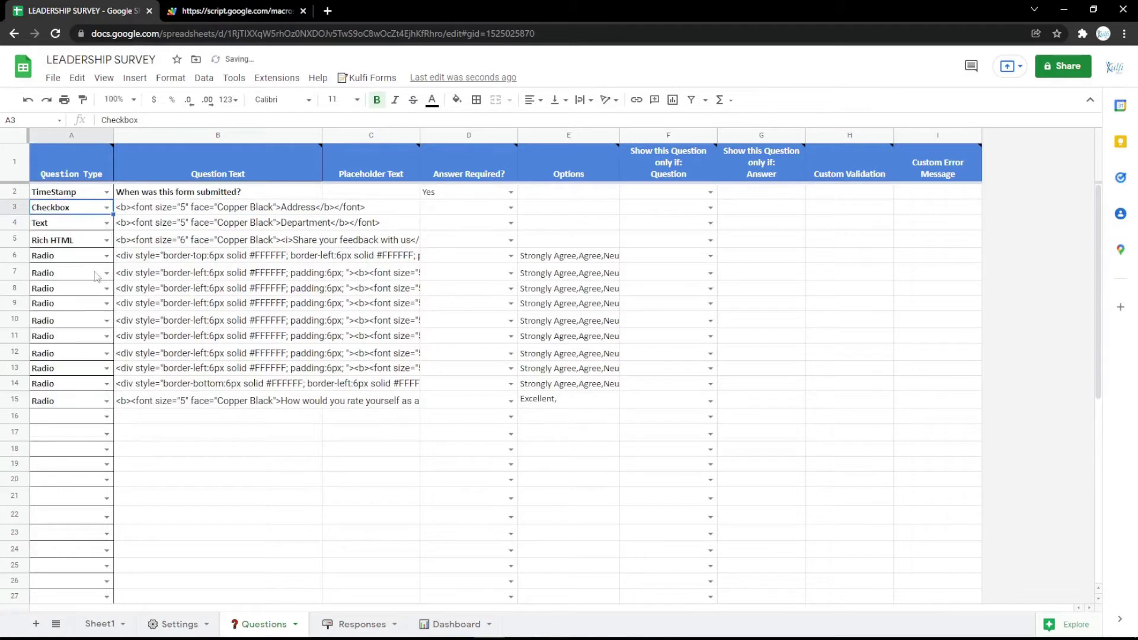
left_click(107, 207)
left_click(63, 358)
double_click(296, 207)
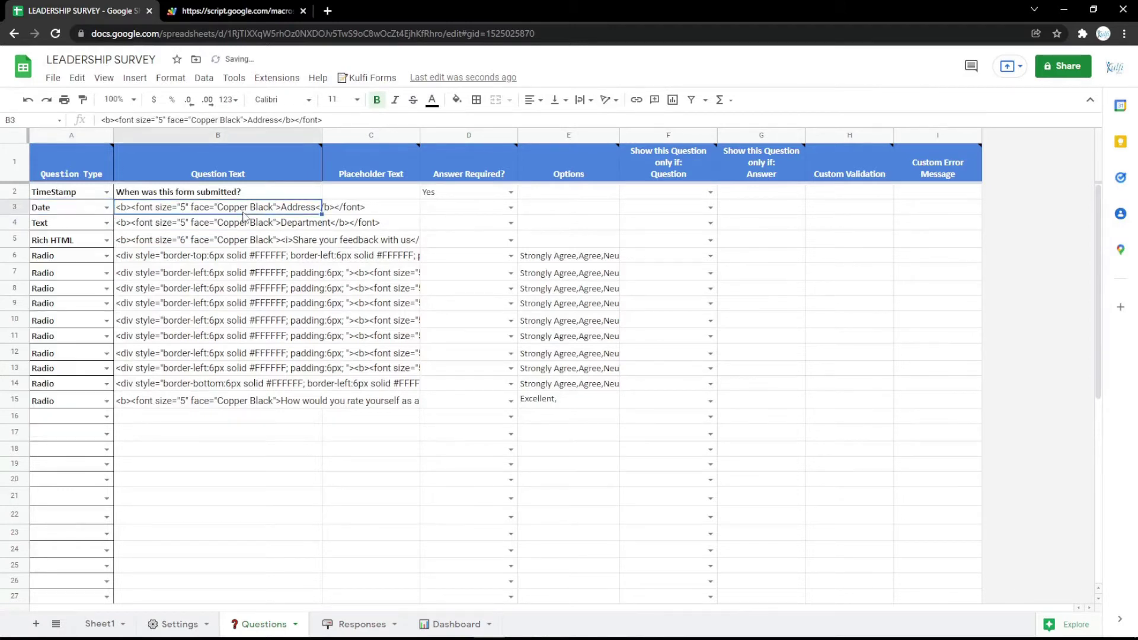
type("Date")
left_click(296, 273)
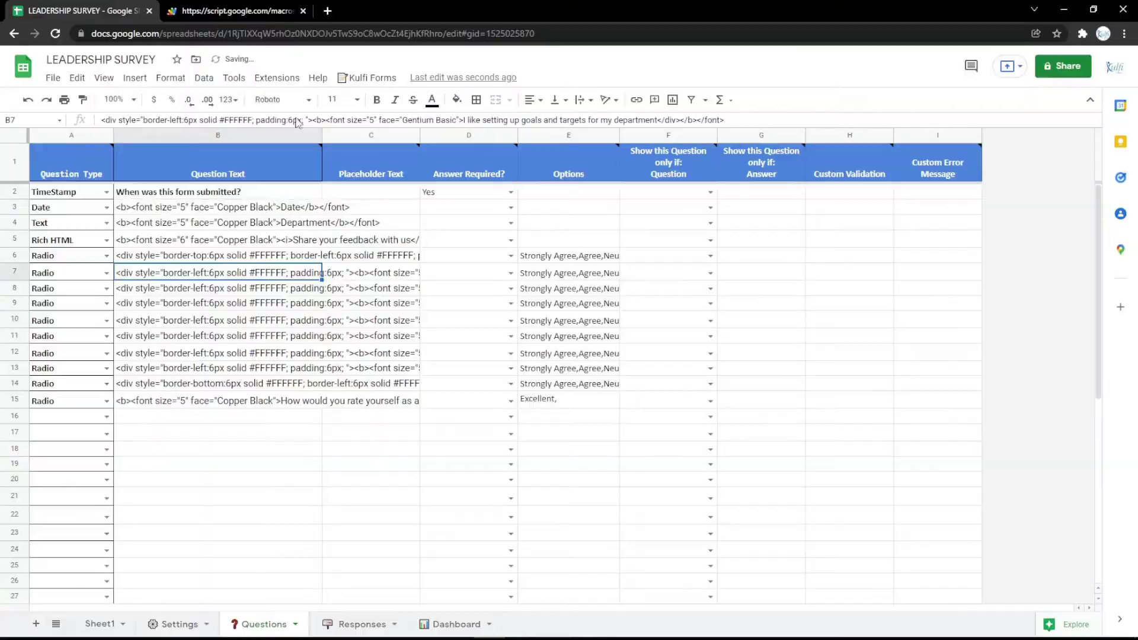
left_click(260, 10)
key("F5")
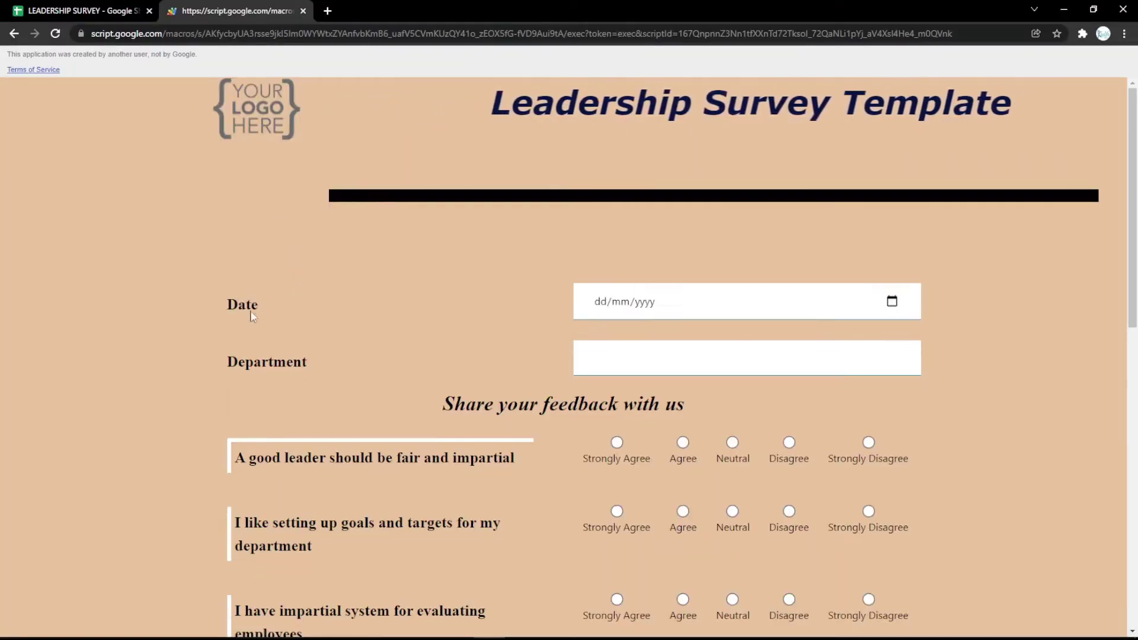
Check the calendar picker of the Date field on the web form
left_click(891, 302)
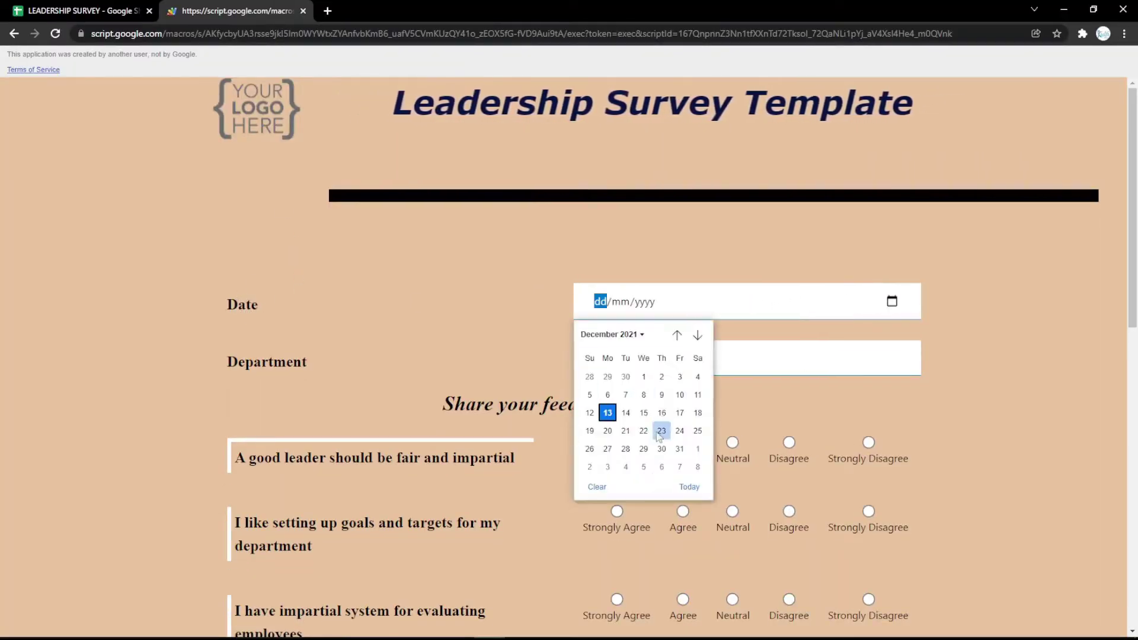
left_click(504, 294)
Change the row 3 question type to Radio, label it Gender with the options Male, Female, and reload the web form
left_click(42, 9)
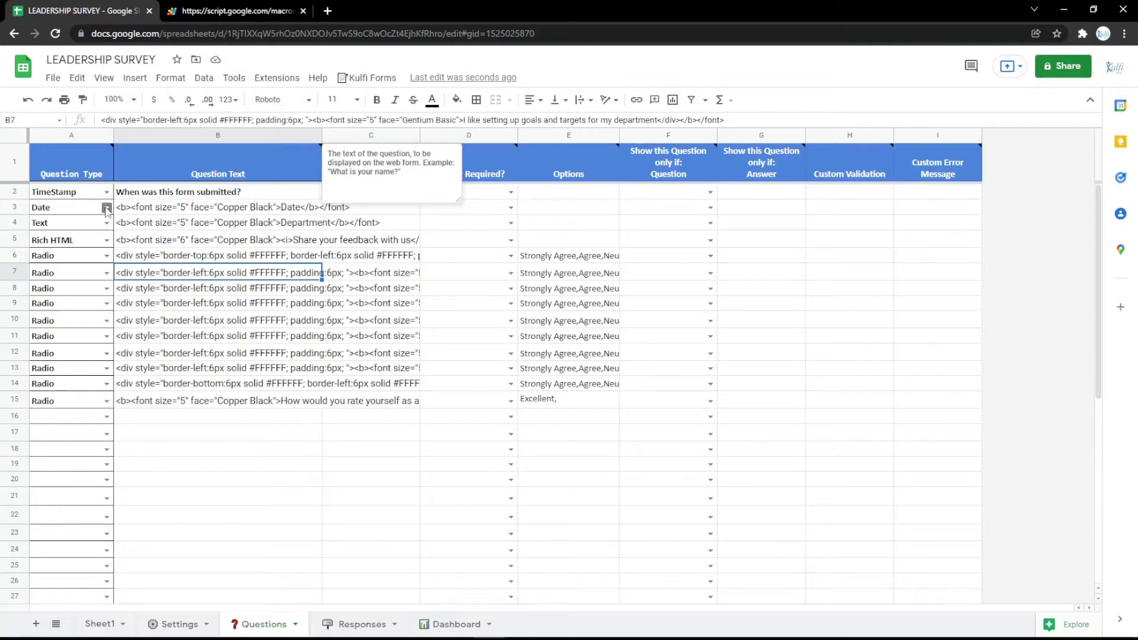
left_click(106, 208)
left_click(57, 373)
left_click(332, 203)
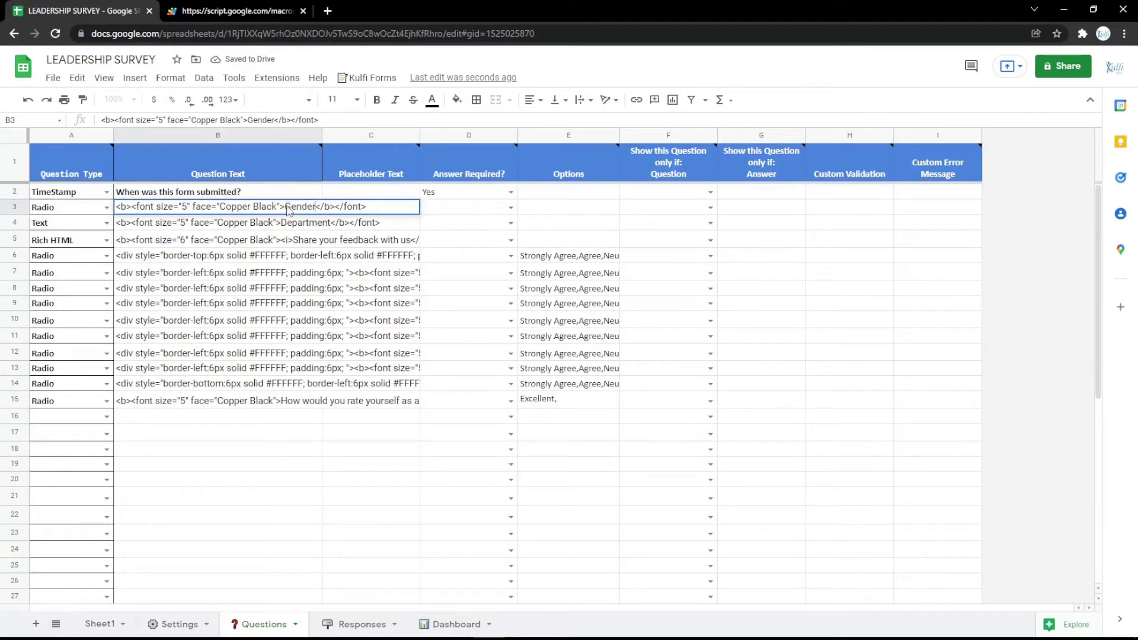
key("Return")
left_click(528, 209)
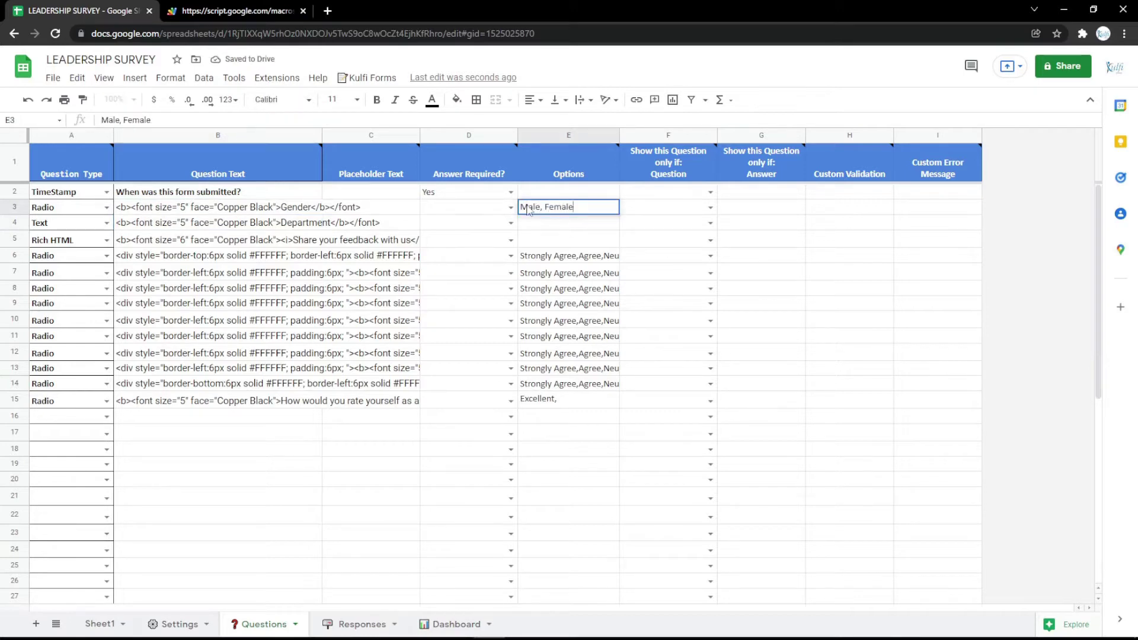
left_click(232, 11)
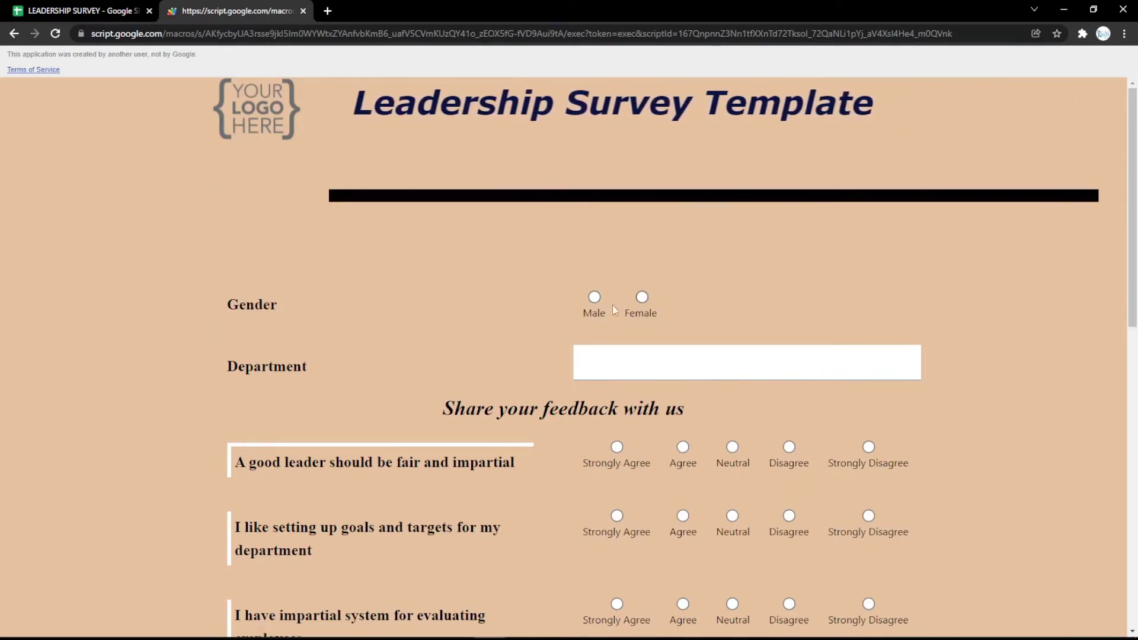
Change the row 3 question type to File, label the question File, and clear its options
left_click(83, 11)
left_click(106, 207)
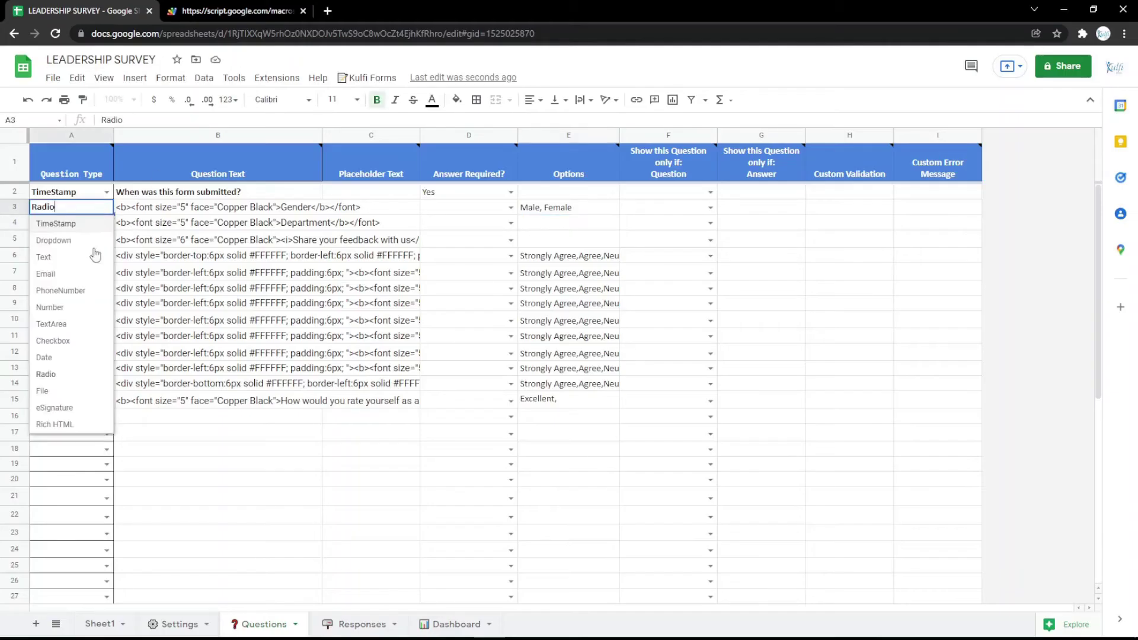
left_click(49, 393)
double_click(301, 206)
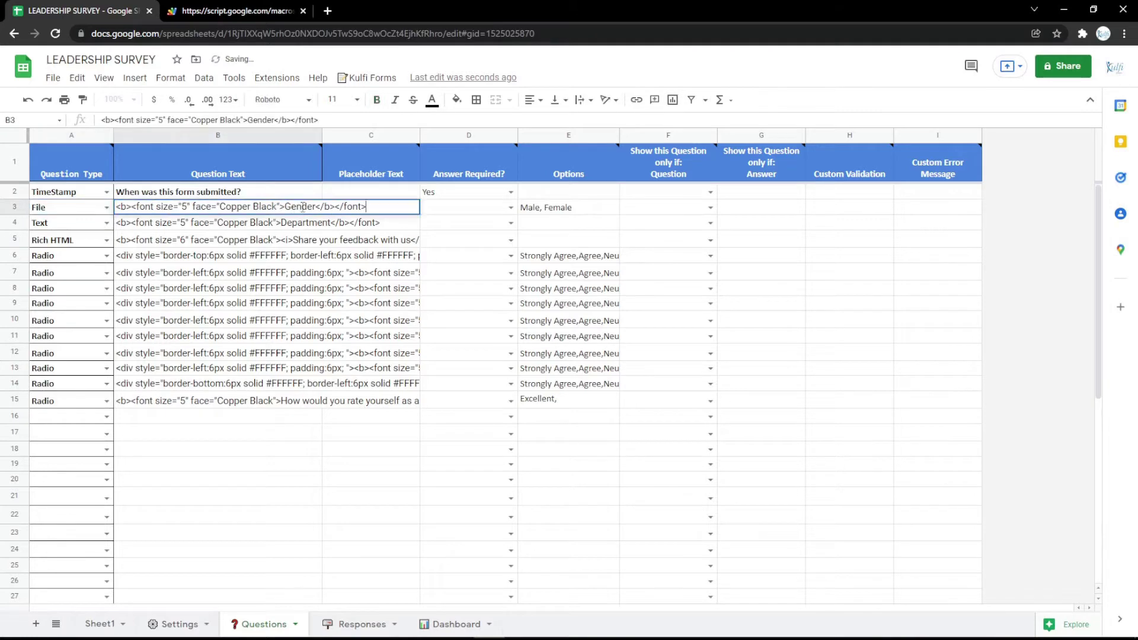
key("Return")
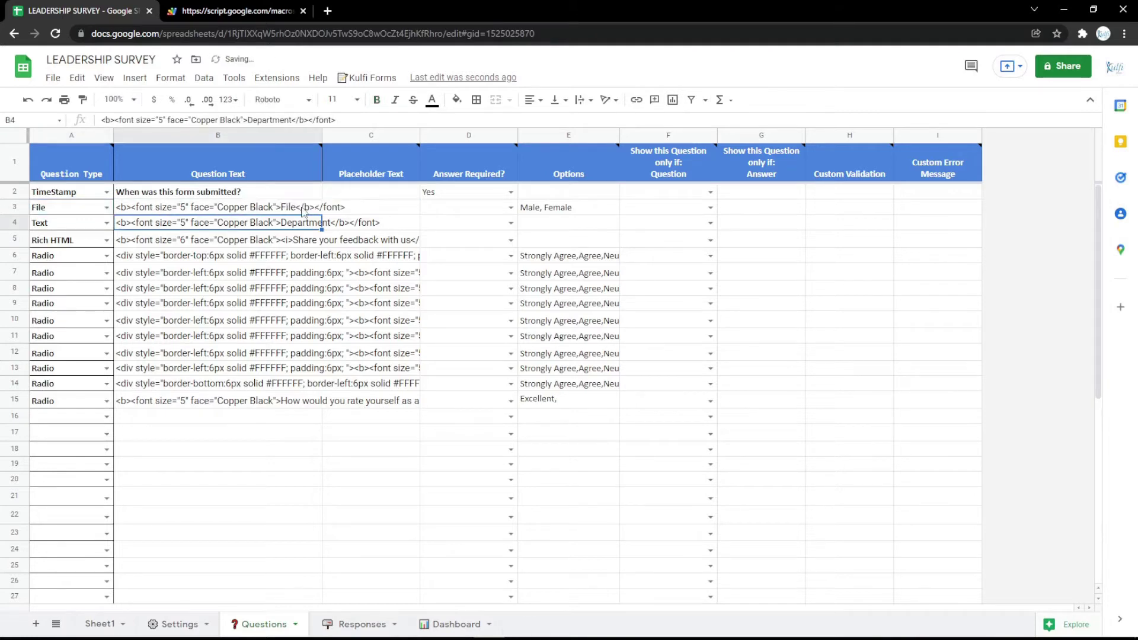
left_click(546, 209)
Reload the web form and upload a file through its File field
left_click(261, 19)
key("F5")
left_click(625, 302)
double_click(153, 130)
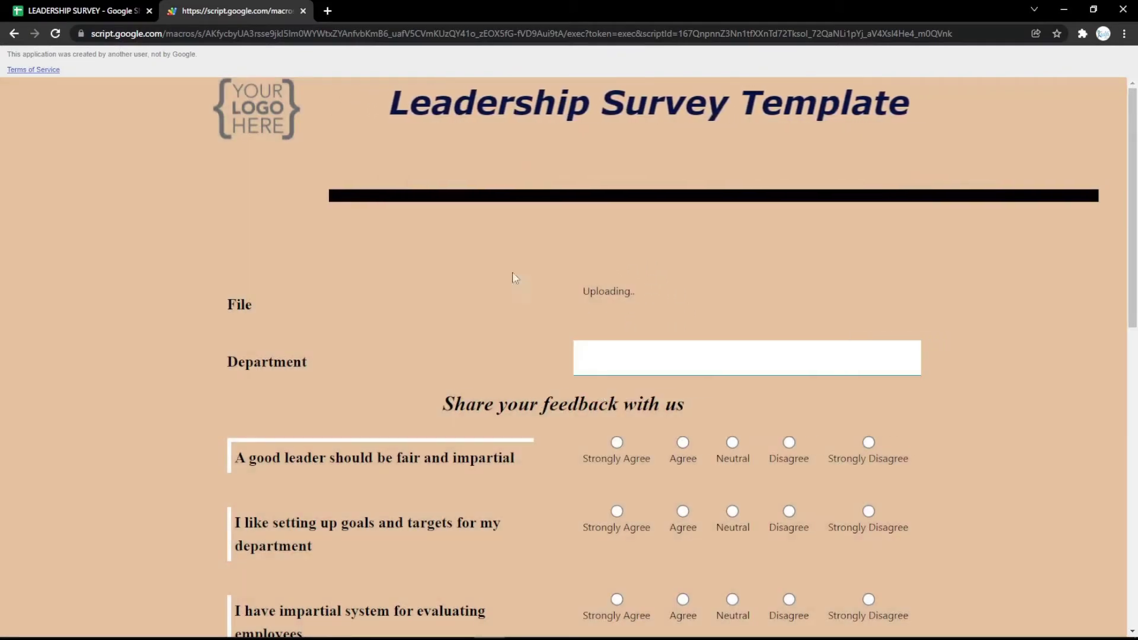
Change the row 3 question type to eSignature, label the question Signature, and reload the web form
left_click(92, 9)
left_click(107, 207)
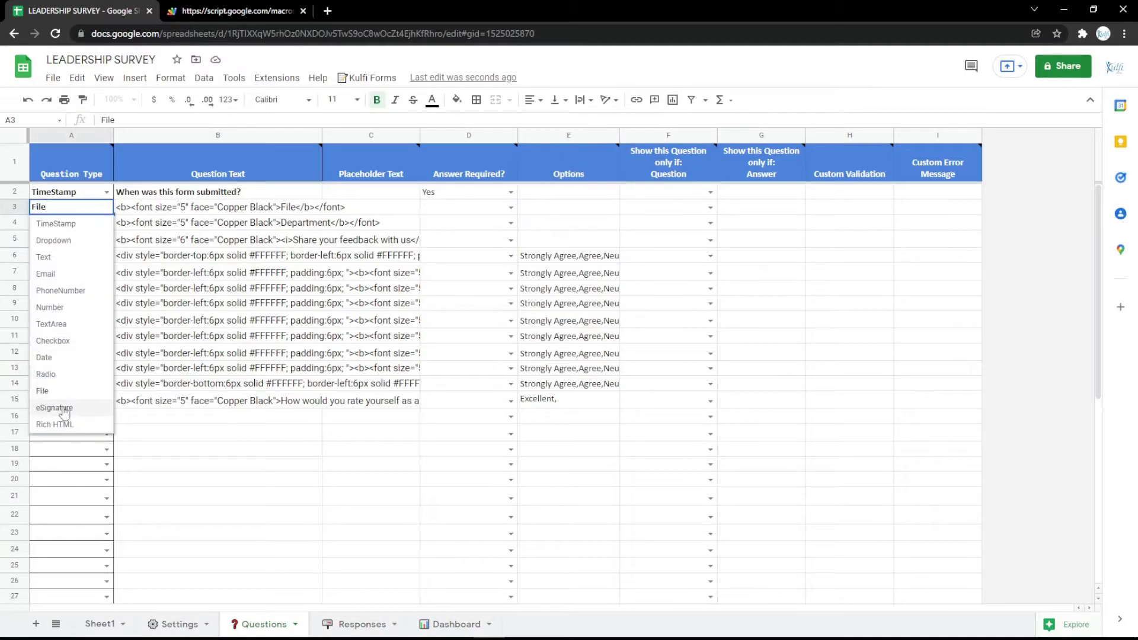
left_click(62, 409)
left_click(301, 206)
key("Return")
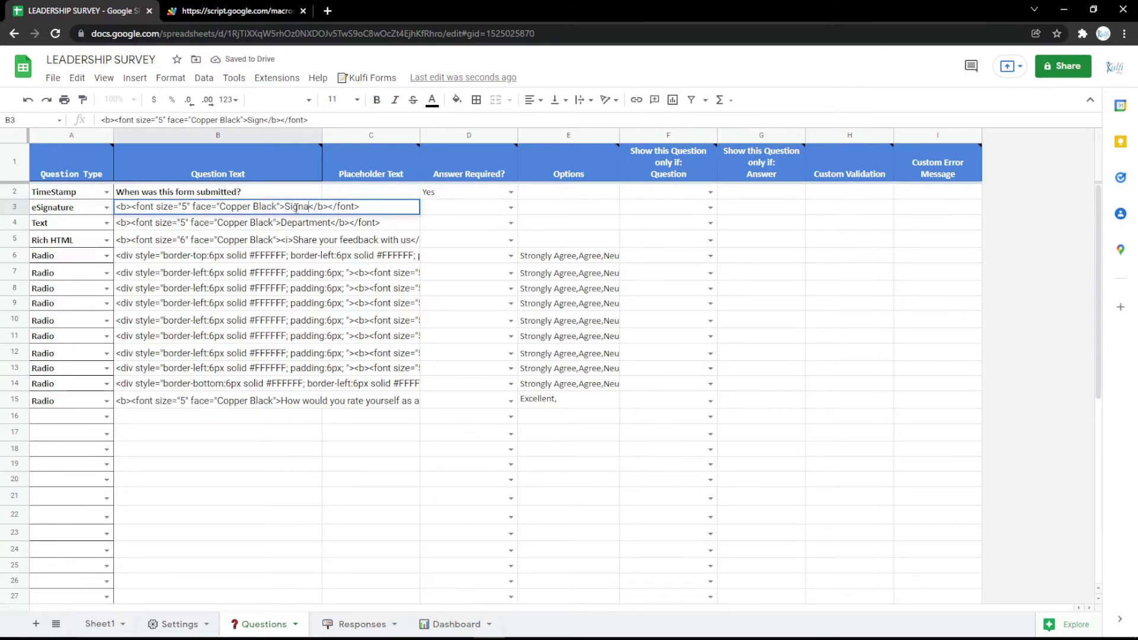
type("re")
key("Return")
left_click(238, 11)
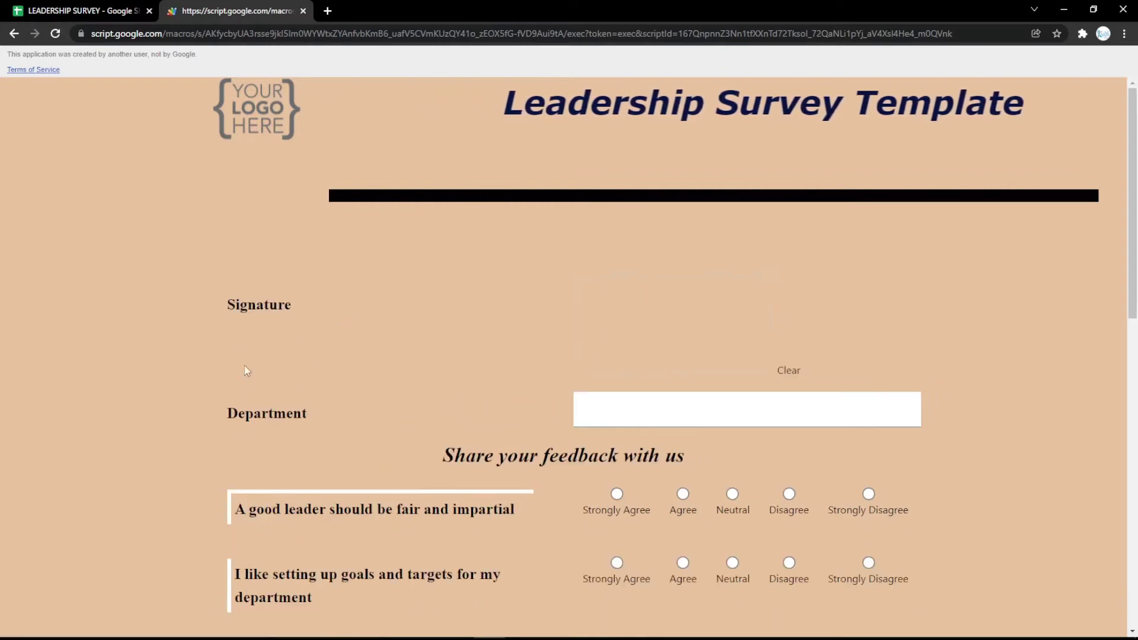
Draw two test signatures in the web form's Signature field, clearing the field after each one
mouse_move(671, 313)
left_mouse_down()
mouse_move(643, 300)
mouse_move(710, 311)
mouse_move(781, 373)
mouse_move(735, 312)
mouse_move(766, 357)
left_mouse_up()
left_click(792, 374)
left_click_drag(666, 318, 762, 361)
left_click(789, 372)
Change the row 3 question type to Rich HTML and select its question text cell
left_click(128, 12)
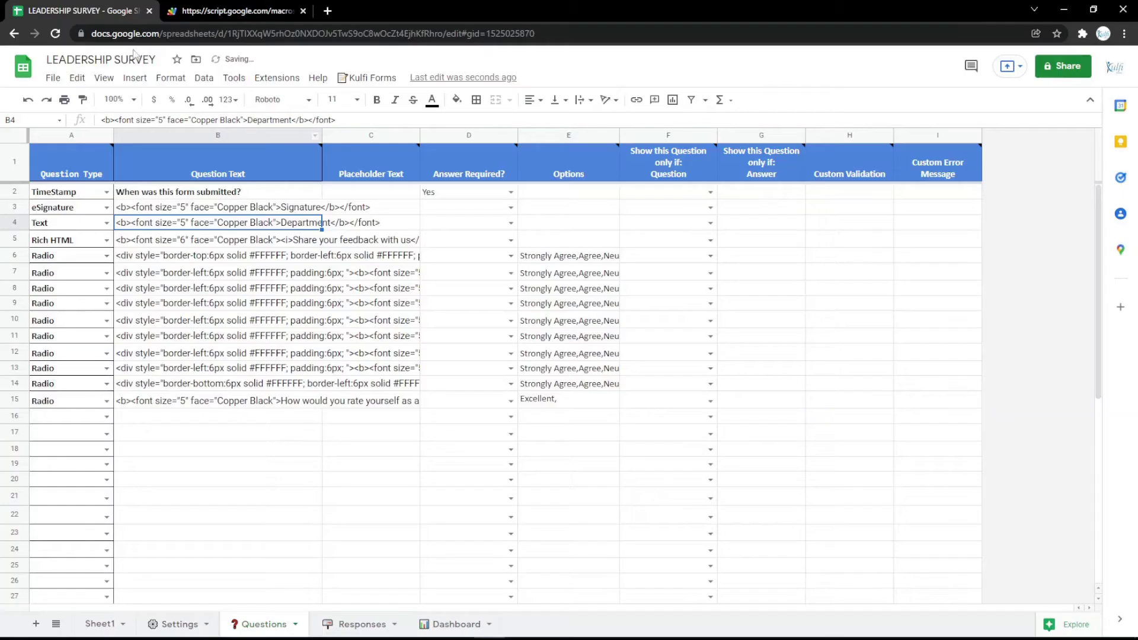
left_click(107, 208)
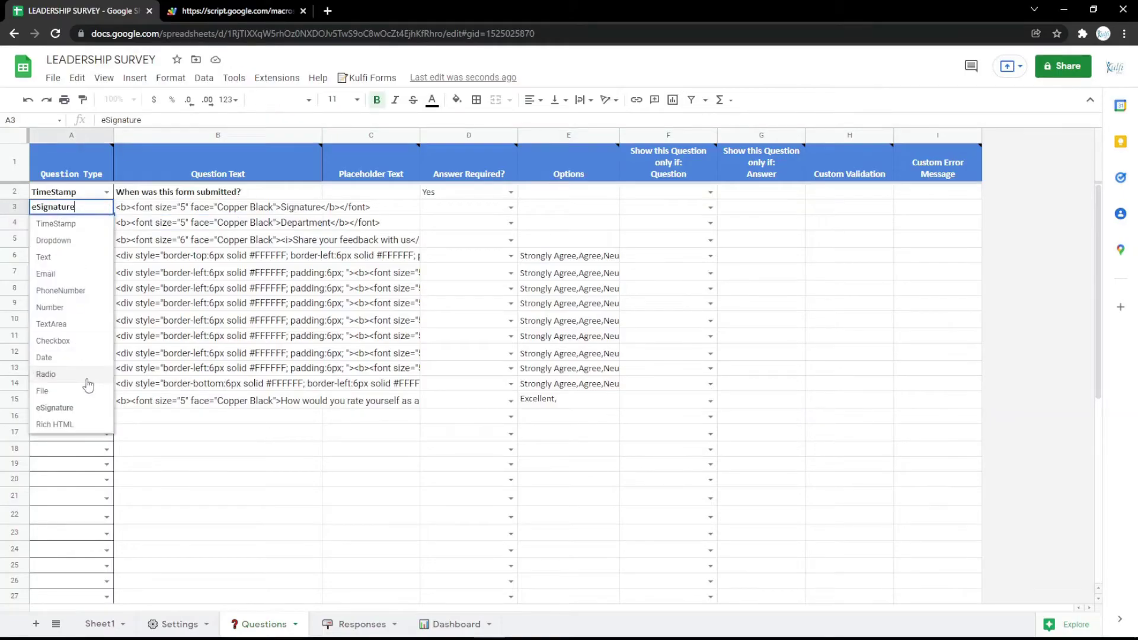
left_click(55, 425)
double_click(291, 206)
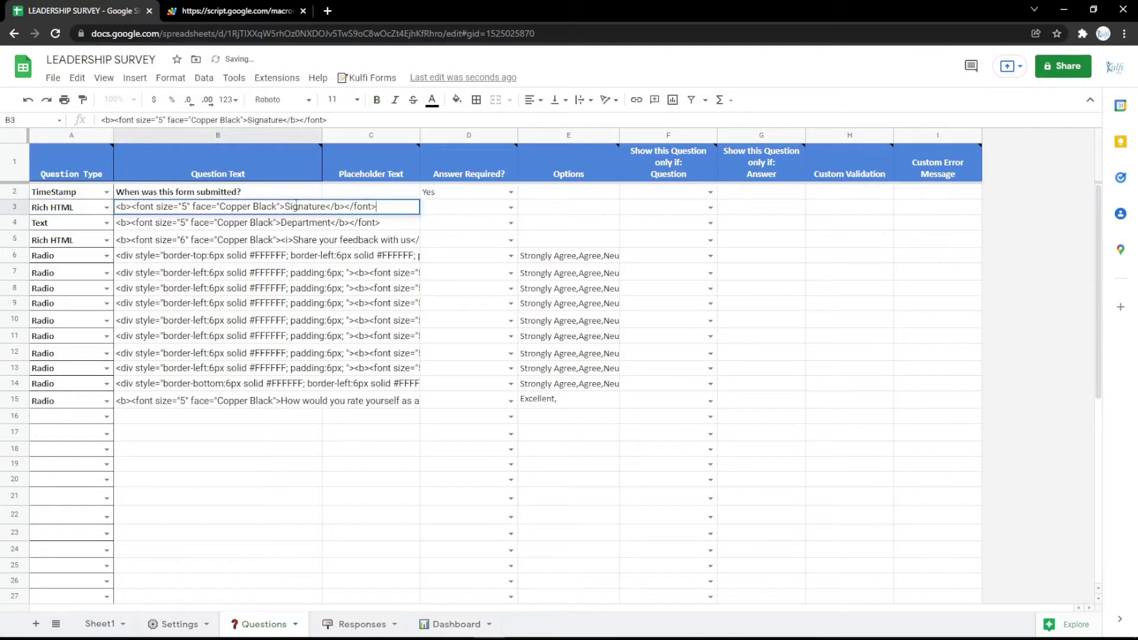
left_click(292, 238)
left_click(229, 218)
left_click(228, 214)
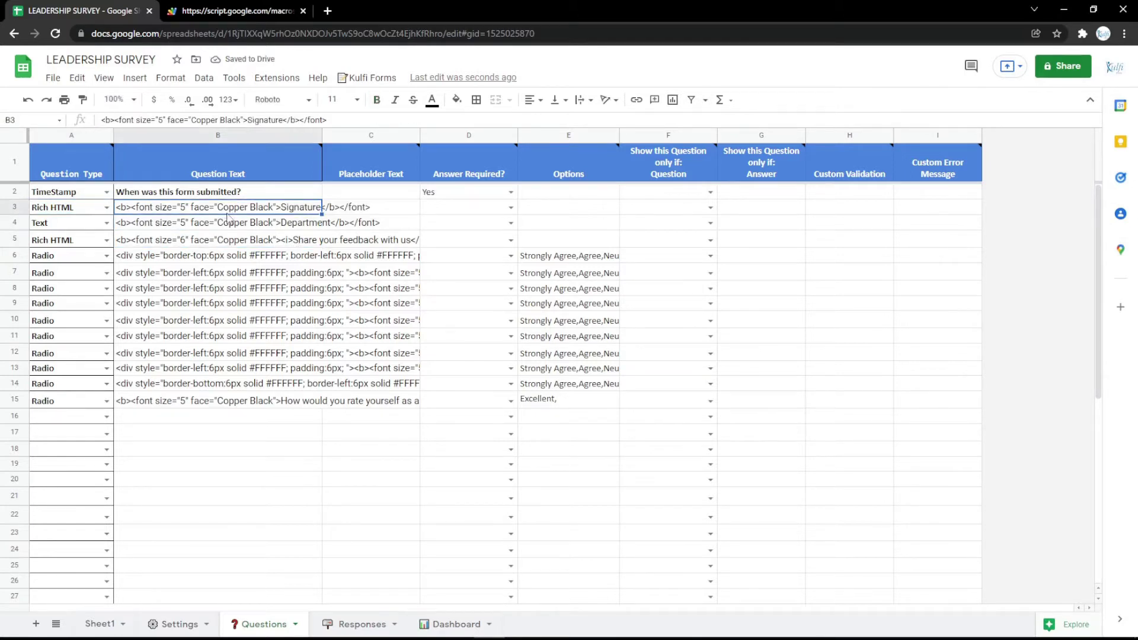
Open Google Maps in a new browser tab, find Google Indonesia, and copy its map embed HTML
left_click(328, 12)
left_click(98, 55)
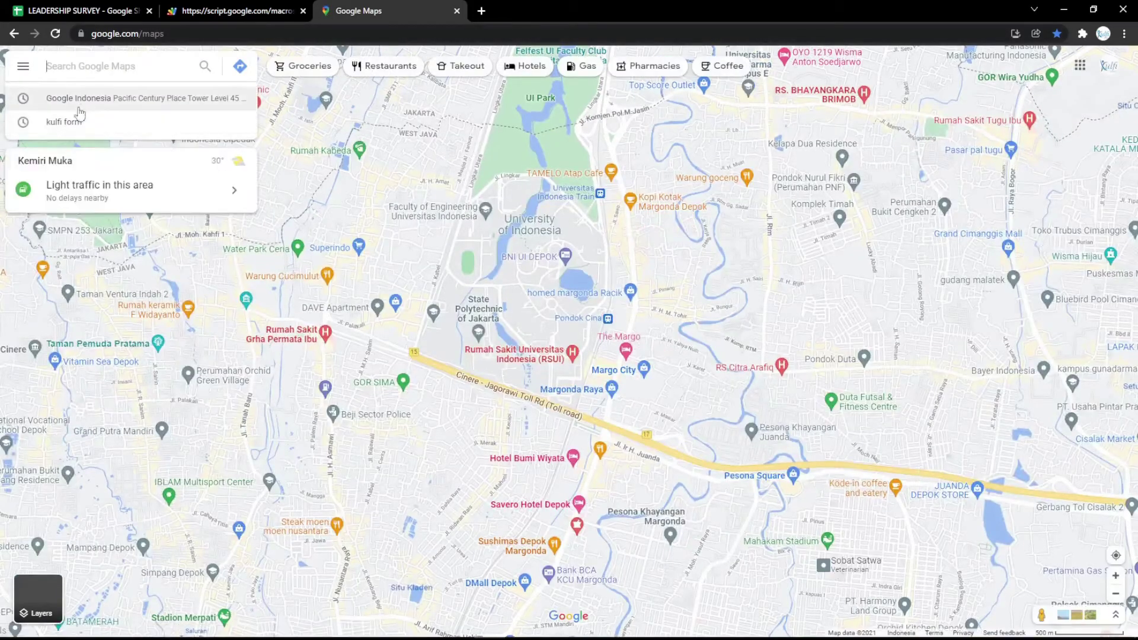
left_click(82, 101)
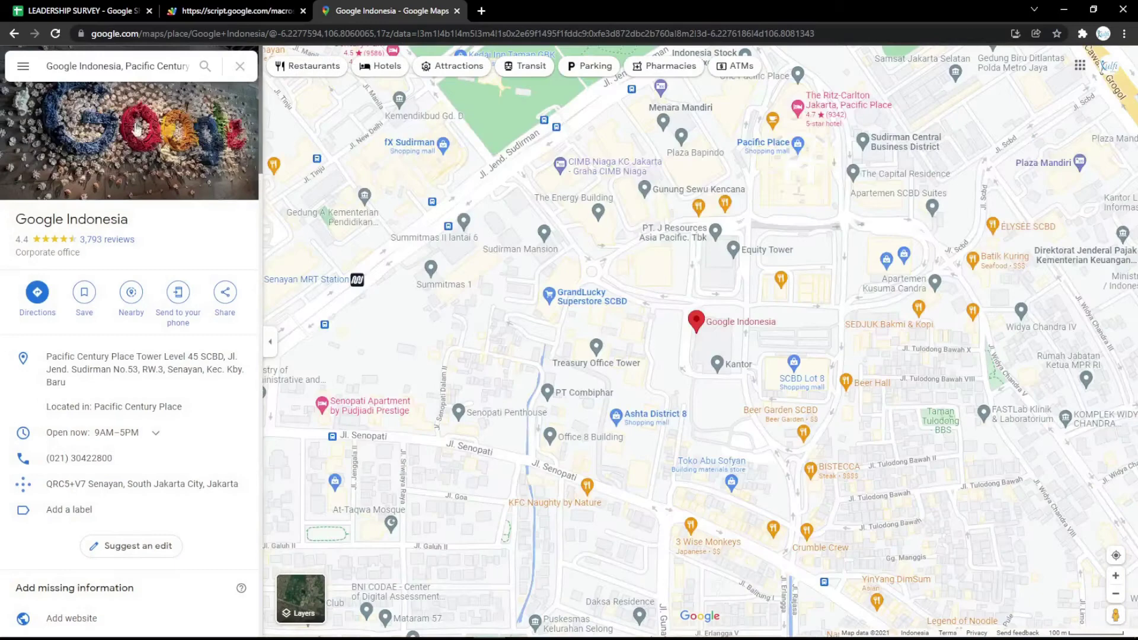
left_click(224, 296)
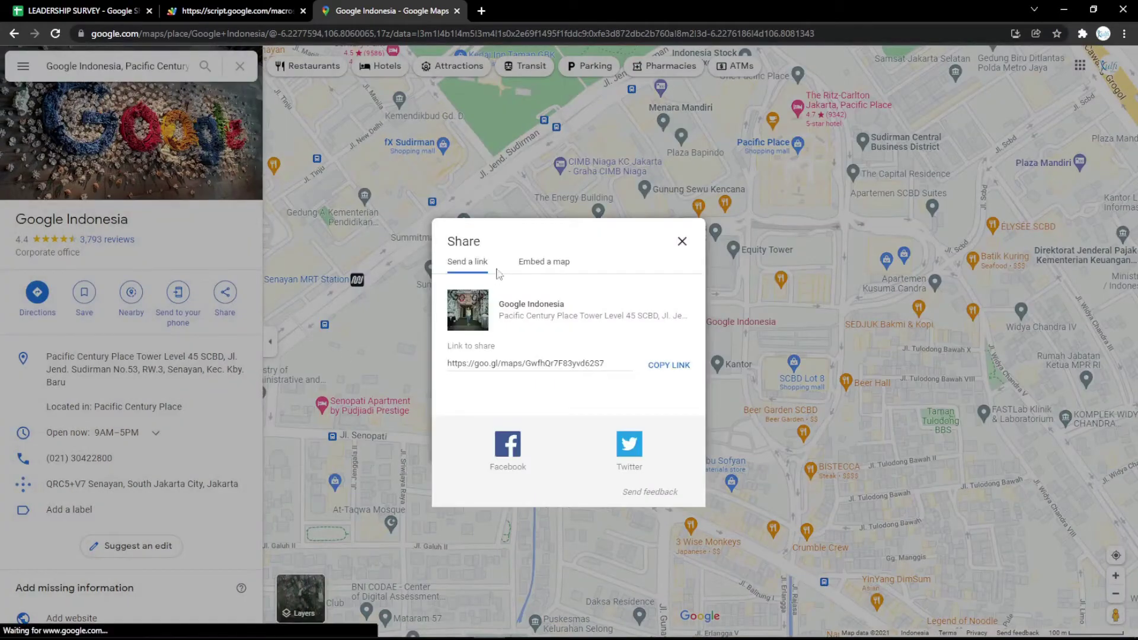
left_click(543, 260)
left_click(737, 208)
left_click(738, 208)
Paste the map embed code as the row 3 question text in the spreadsheet and reload the web form
left_click(83, 10)
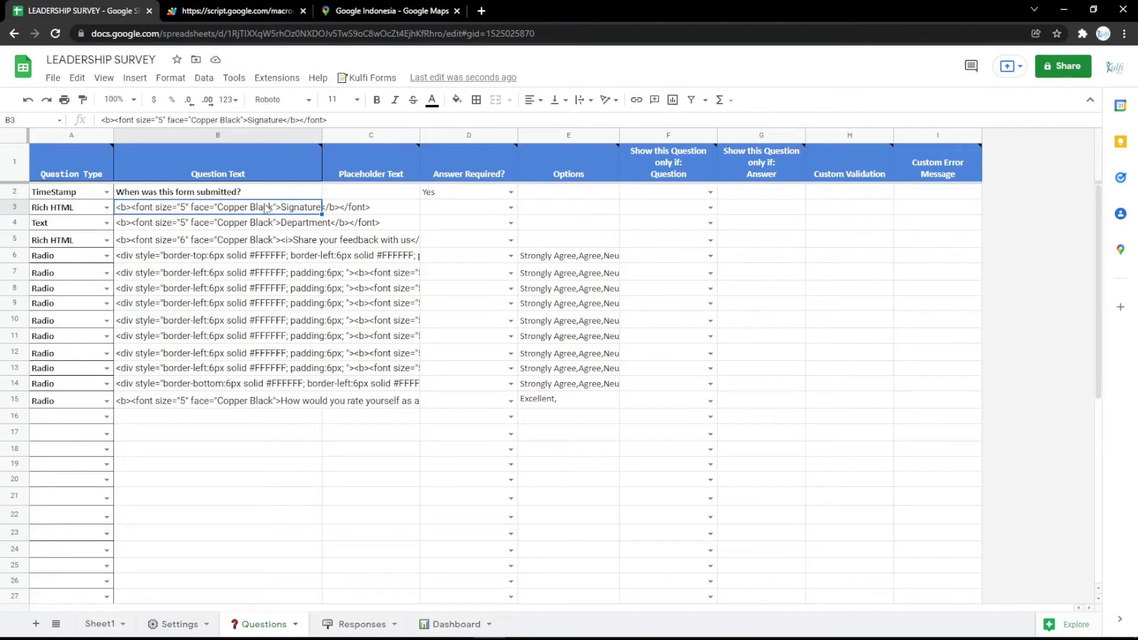
key("ctrl+v")
left_click(223, 11)
key("F5")
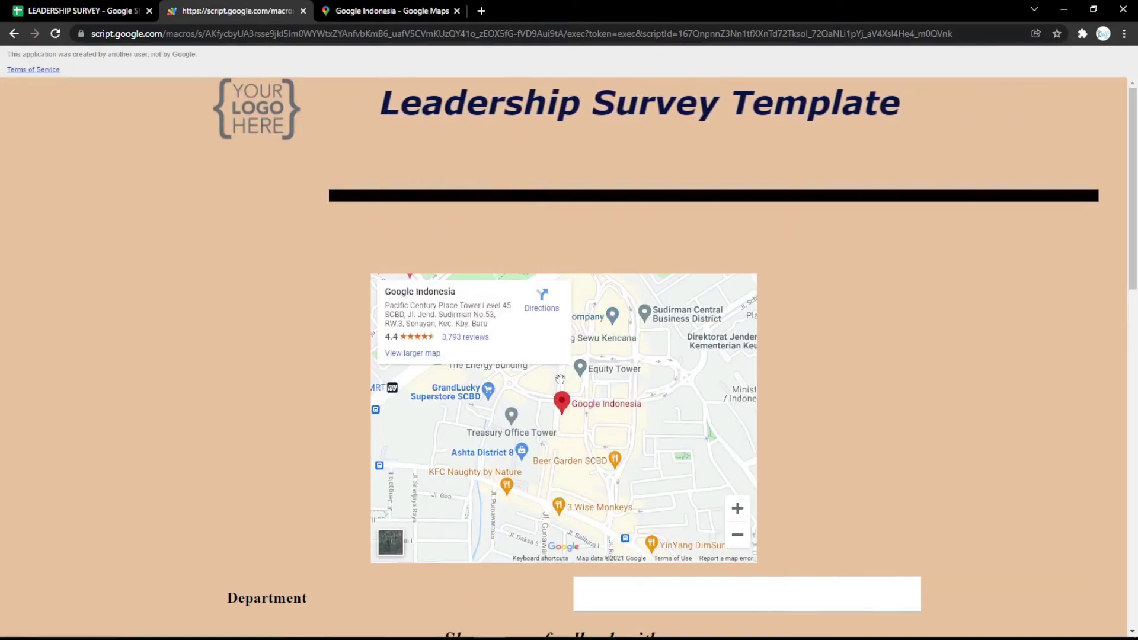
Delete the row 3 map question from the Questions sheet and reload the web form
left_click(83, 11)
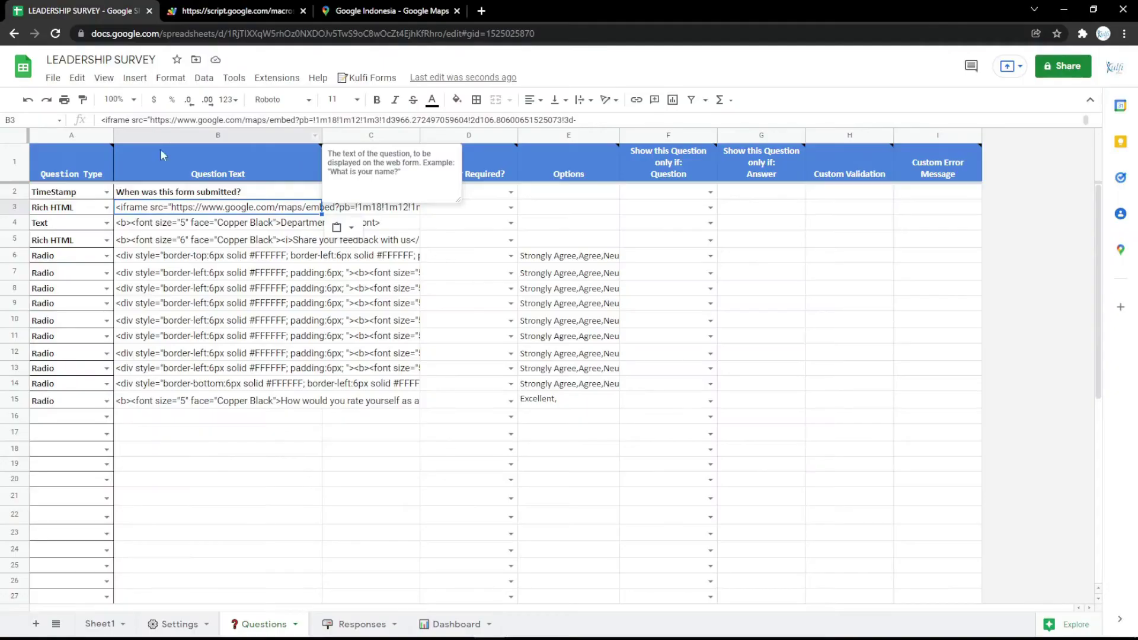
left_click(14, 207)
right_click(14, 207)
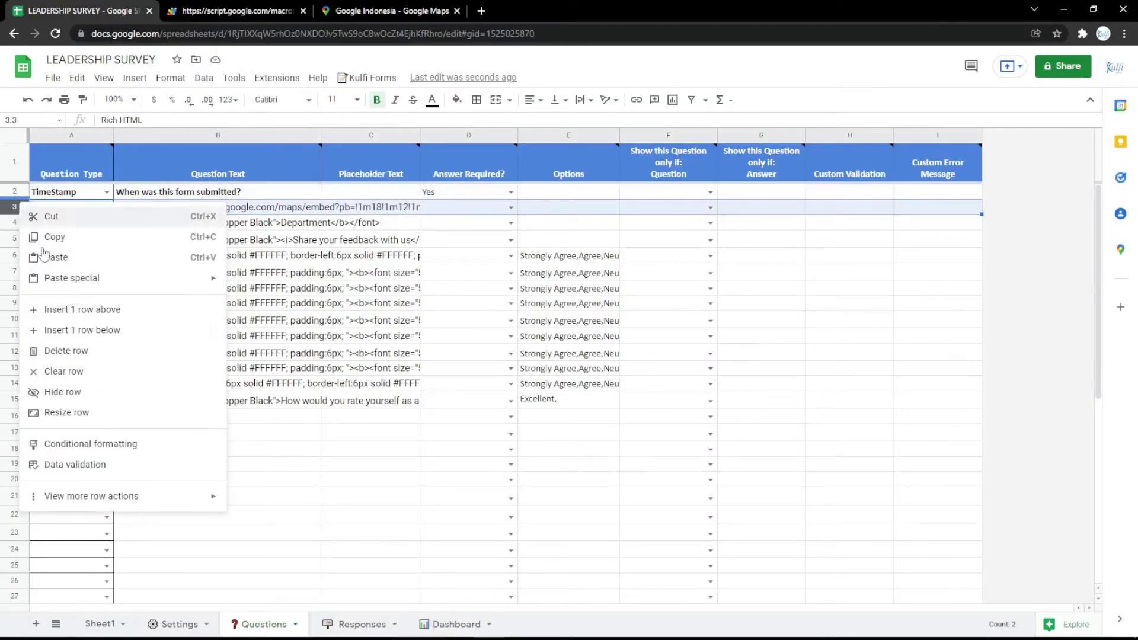
left_click(65, 348)
left_click(218, 11)
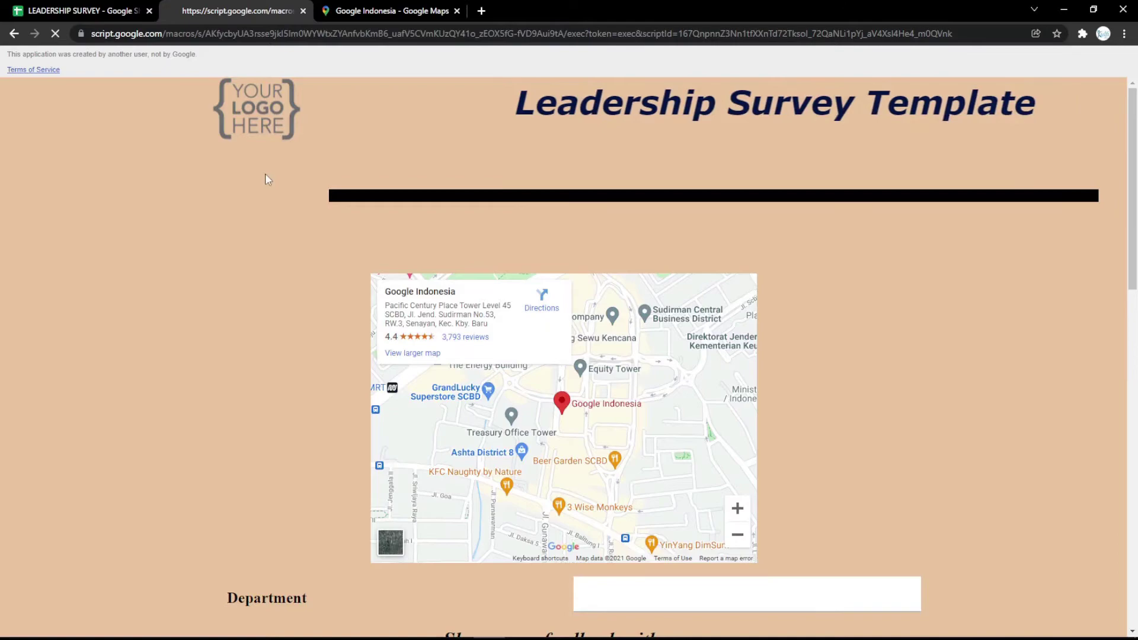
key("F5")
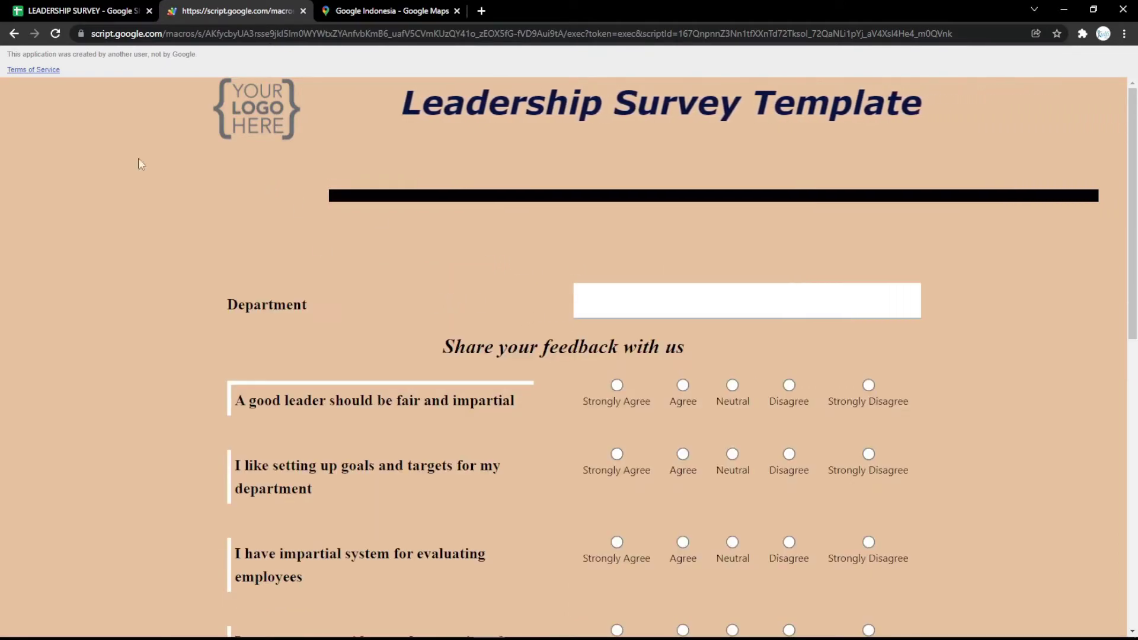
Fill the Body Background Color cell on the Settings sheet with light pink and check the reloaded web form
left_click(28, 7)
left_click(176, 624)
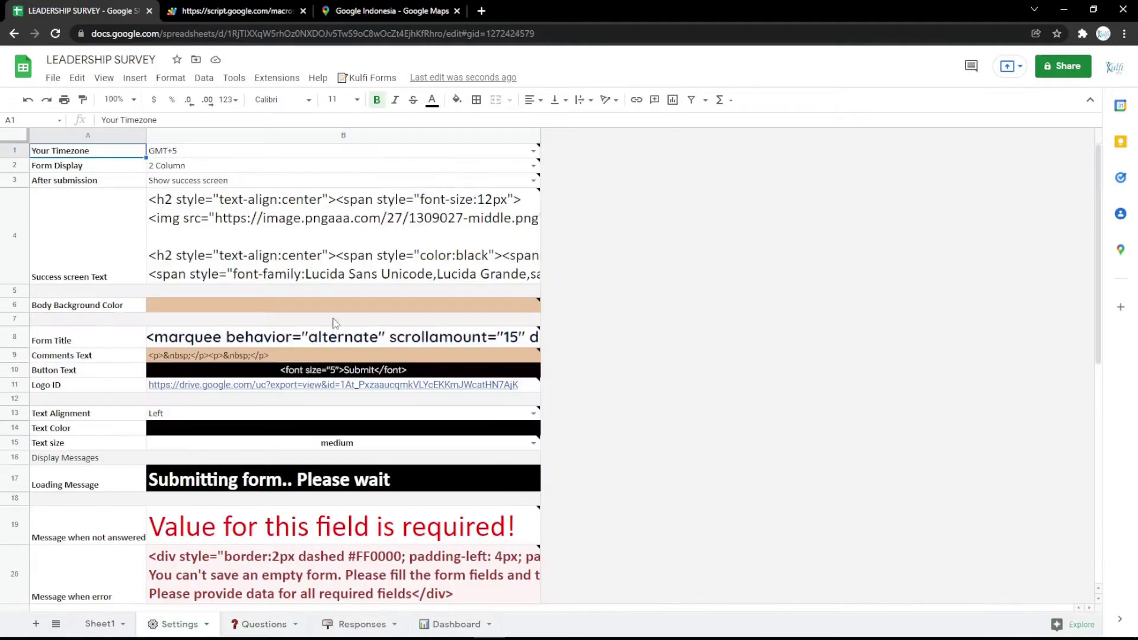
left_click(344, 304)
left_click(456, 99)
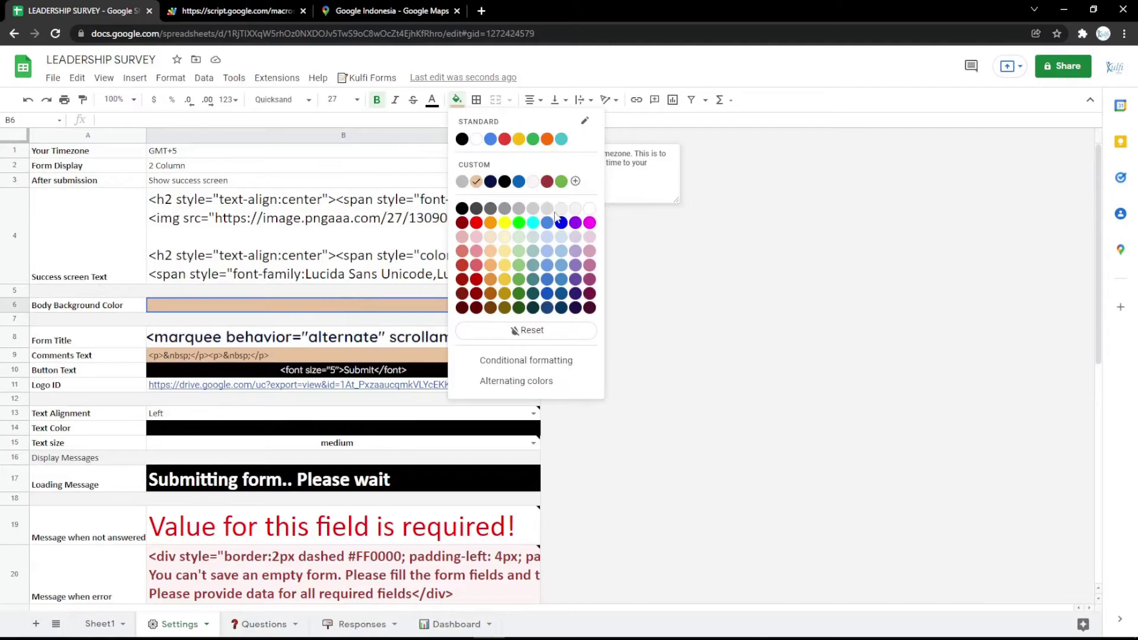
left_click(588, 239)
left_click(270, 6)
key("F5")
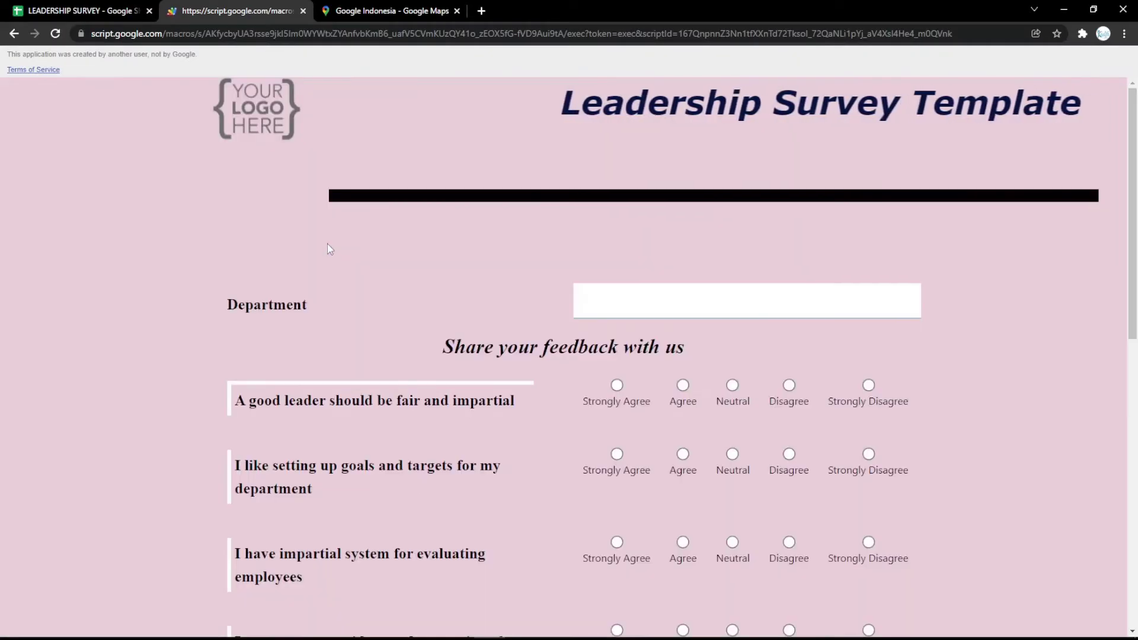
scroll(327, 245, "down", 10)
scroll(336, 260, "up", 10)
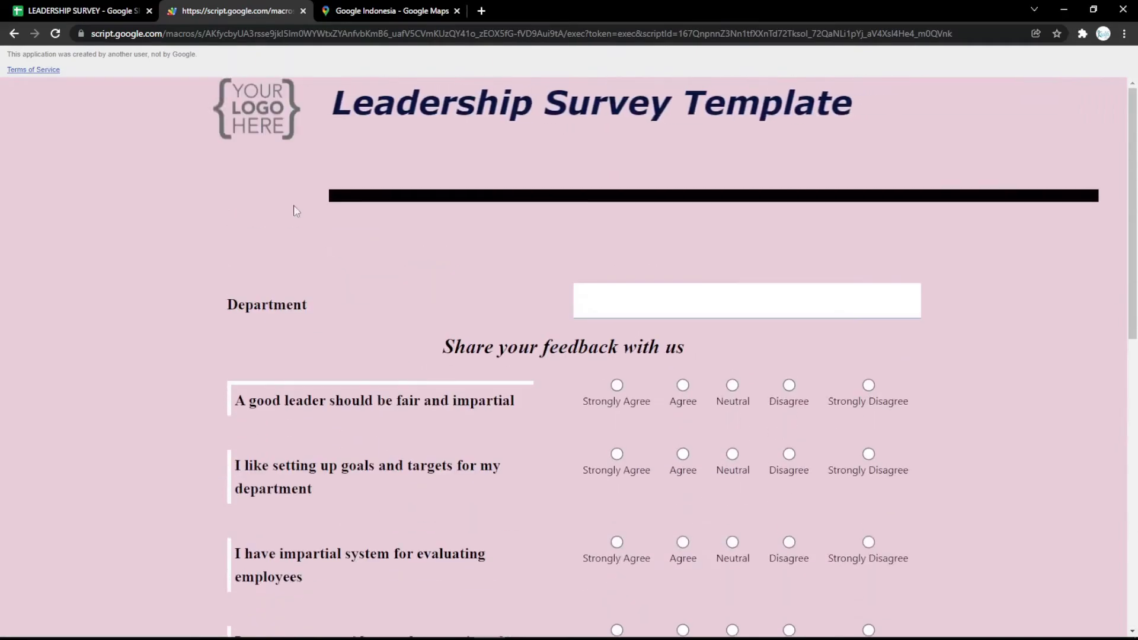
Fill the Button Text cell on the Settings sheet with magenta and check the Submit button on the reloaded web form
left_click(83, 10)
left_click(289, 372)
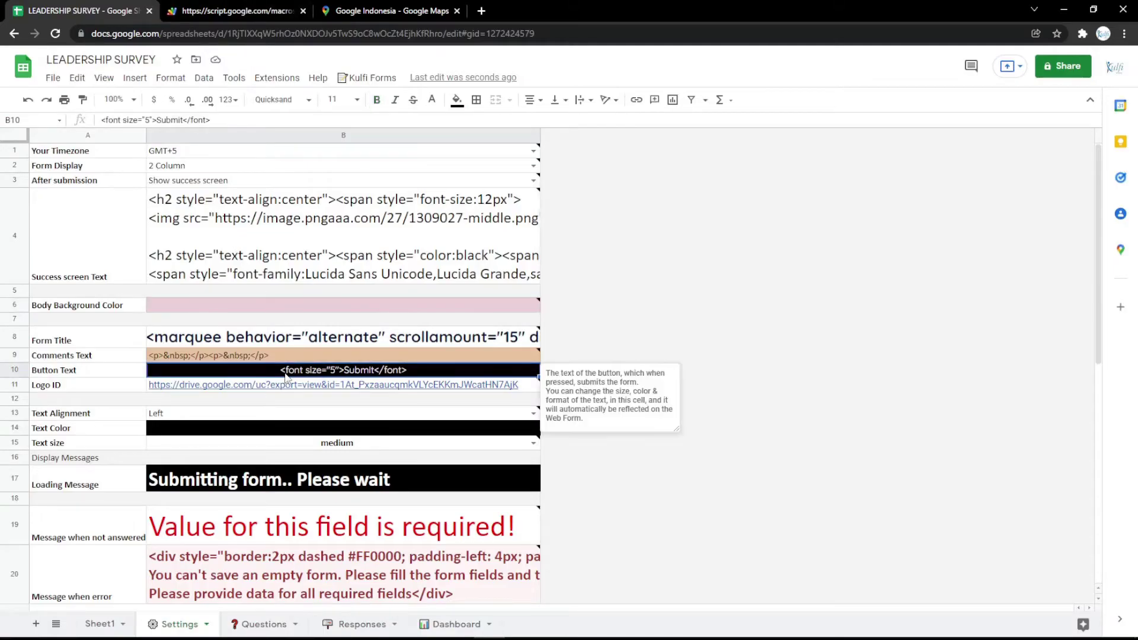
left_click(457, 100)
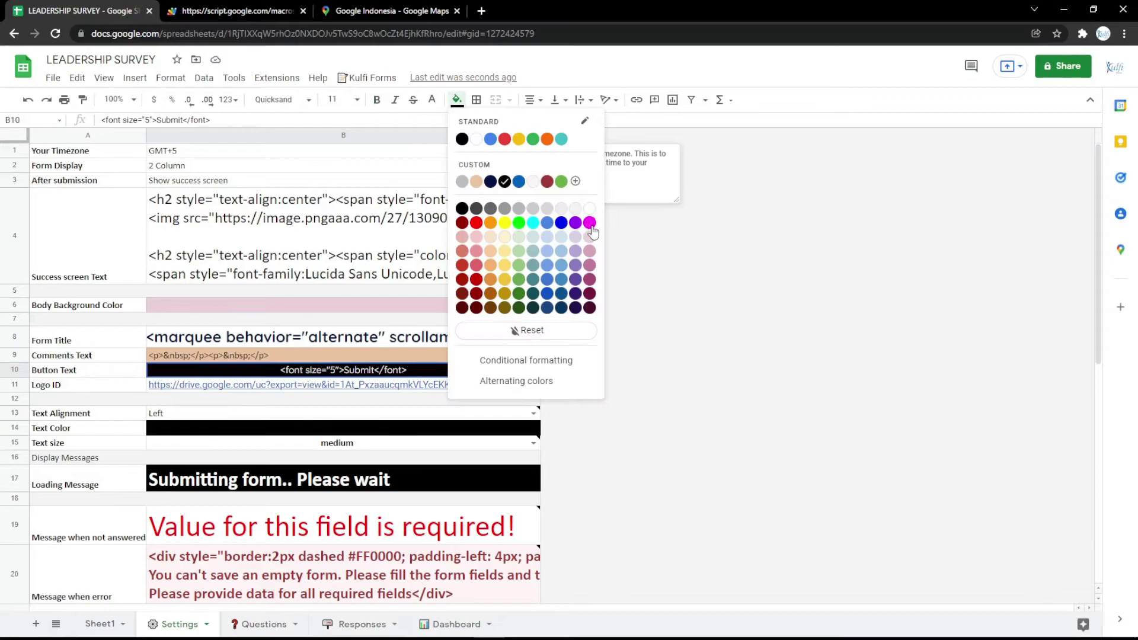
left_click(590, 223)
left_click(237, 11)
key("F5")
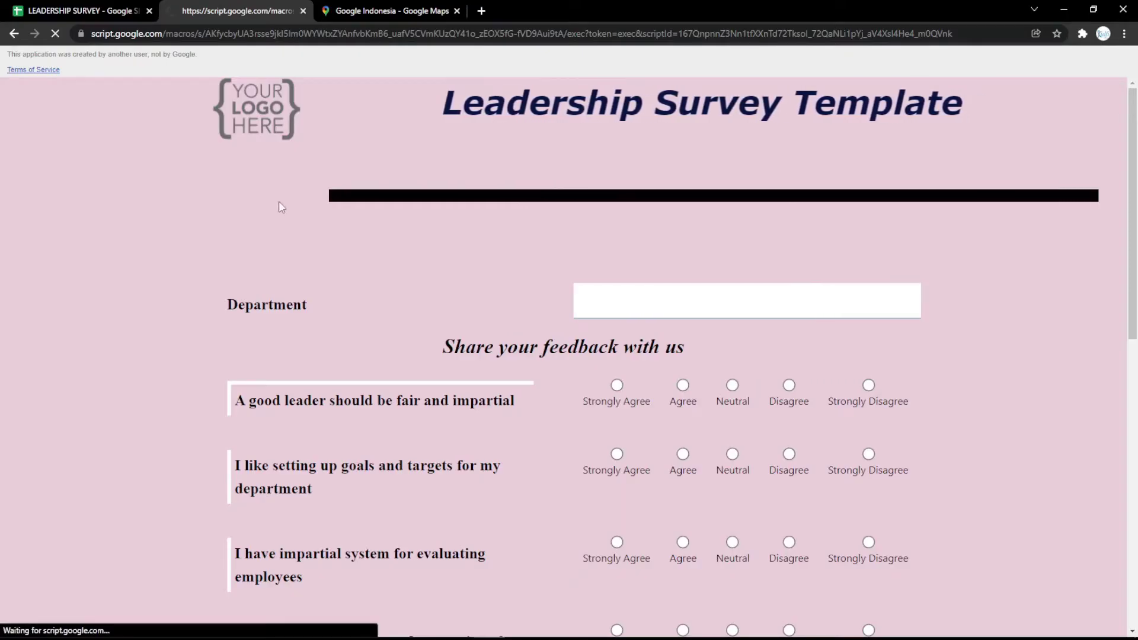
scroll(300, 283, "down", 10)
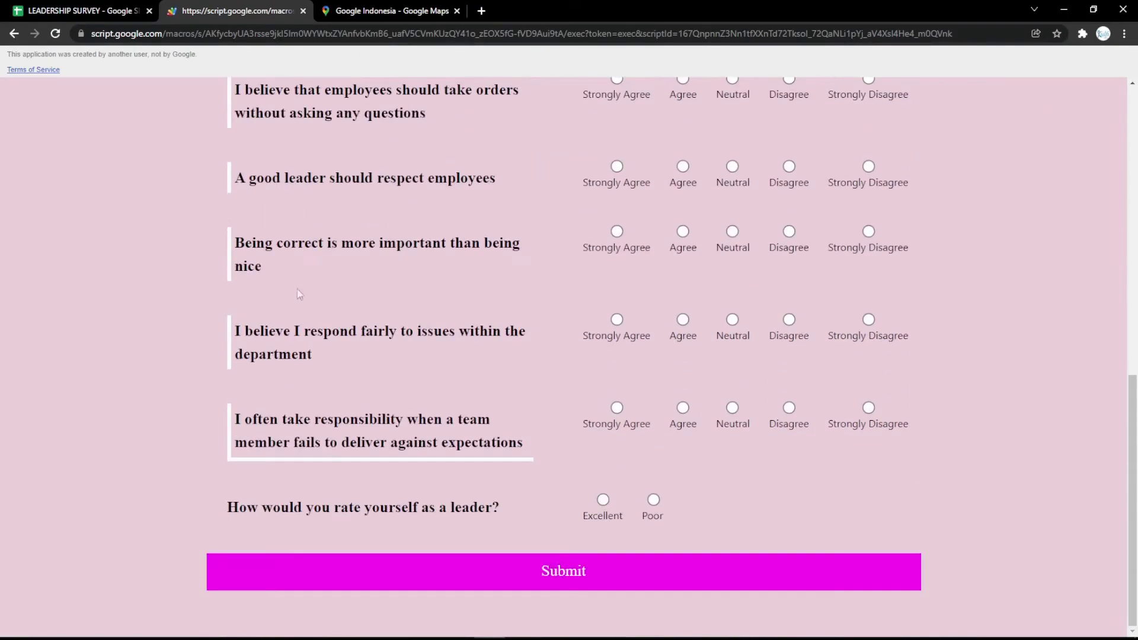
Replace the Logo ID on the Settings sheet with the URL of the bookmarked YOUR LOGO HERE image and reload the web form
left_click(93, 7)
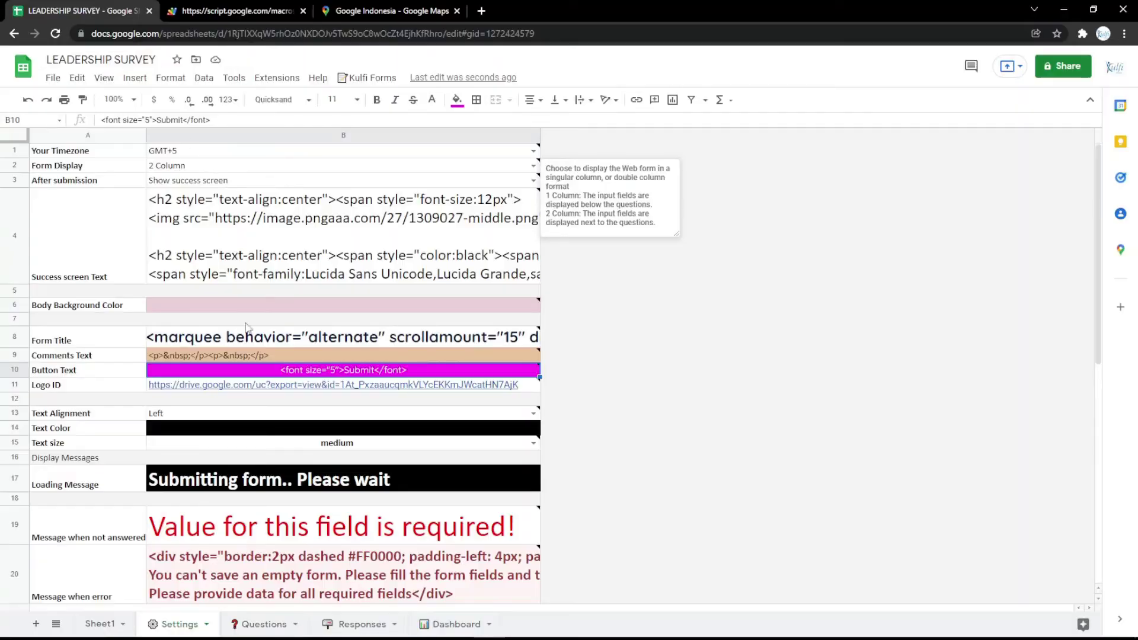
left_click(481, 10)
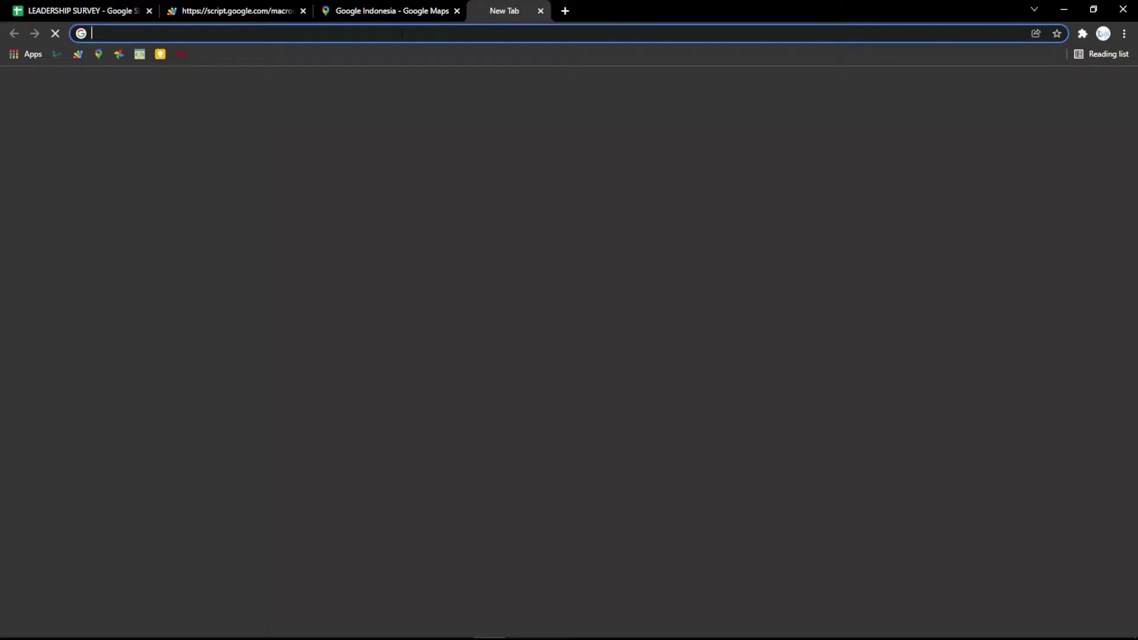
left_click(113, 55)
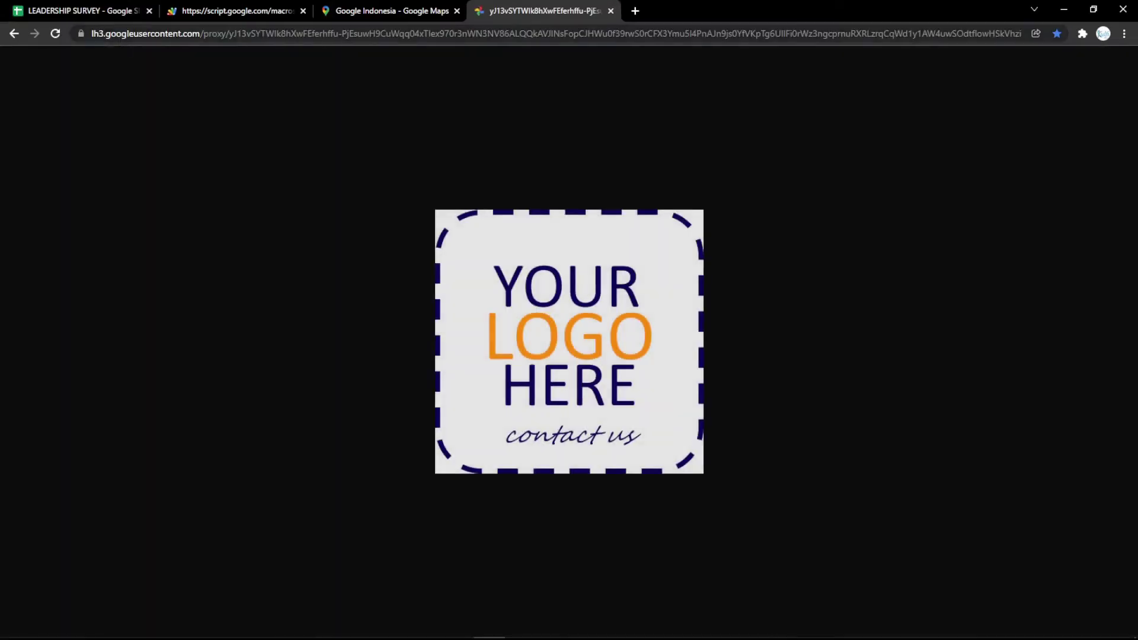
left_click(178, 34)
left_click(83, 11)
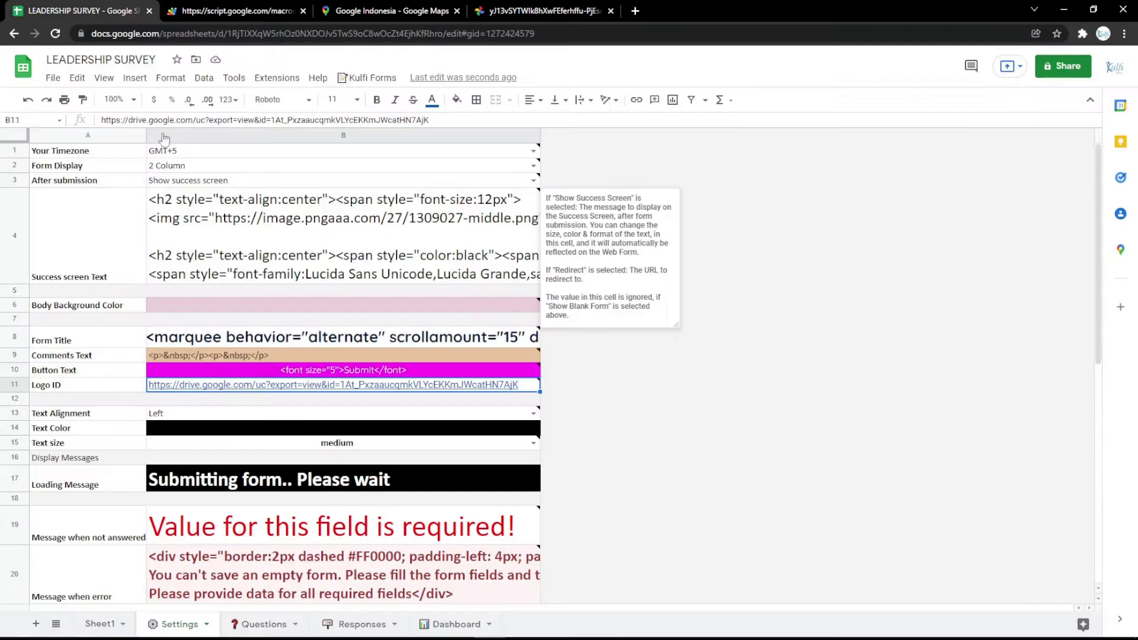
type("https://lh3.googleusercontent.com/proxy/yJ13vSYTWIk8hXwFEferhffu-PjEsuwH9CuWqq04xTlex970r3nWN3NV86ALQQkAVJlNsFopCJHWu0f39rwS0rCFX3Ymu5l4PnAJn9js0YfVKpTg6UllFi0rWz3ngcprnuRXRLzrqCqWd1y1AW4uwSOdtflowHSkVhzi")
left_click(272, 8)
key("F5")
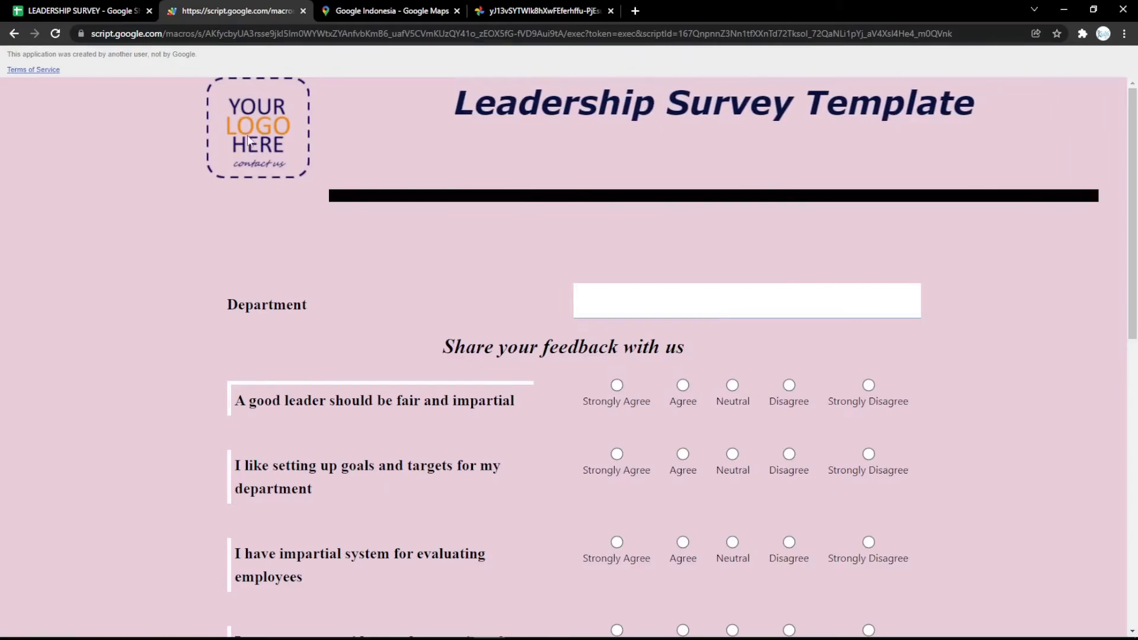
Fill the Text Color cell on the Settings sheet with magenta and check the question text on the reloaded web form
left_click(10, 7)
left_click(310, 427)
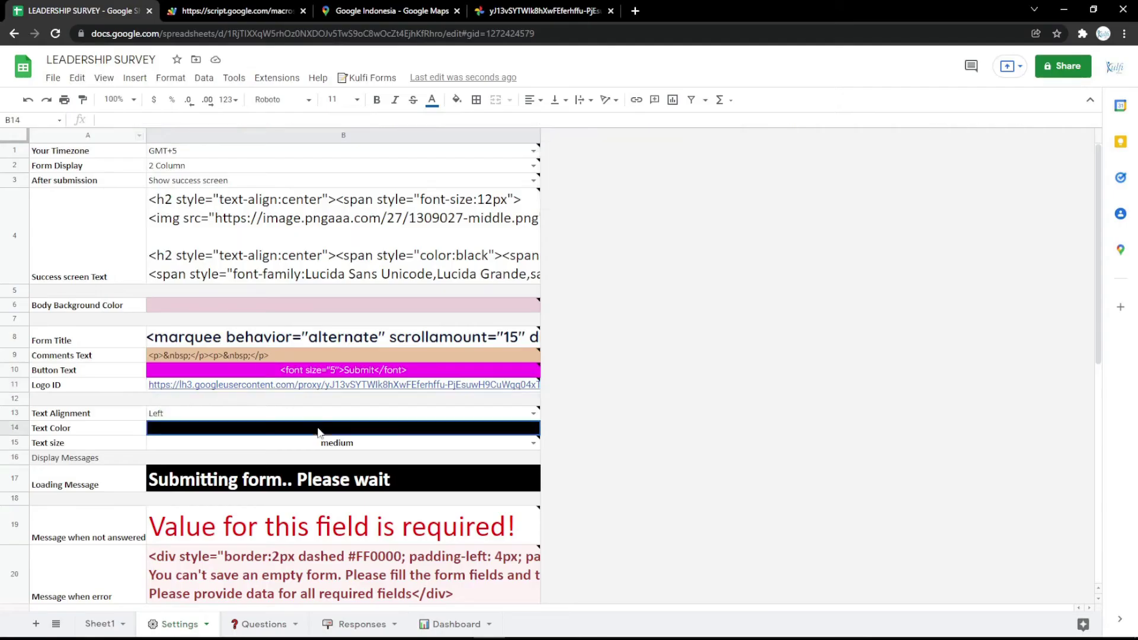
left_click(457, 100)
left_click(590, 224)
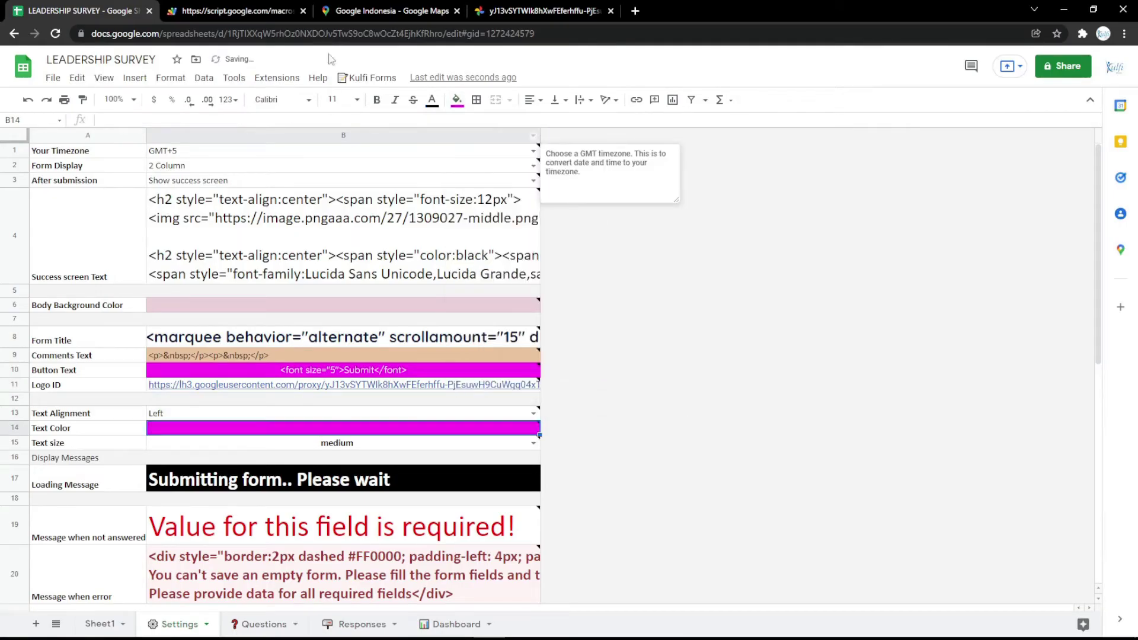
left_click(237, 10)
key("F5")
scroll(403, 261, "down", 10)
scroll(408, 277, "up", 10)
Extend the Loading Message on the Settings sheet to "Submitting form.. Please wait a minutes" and reload the web form
left_click(124, 8)
left_click(327, 477)
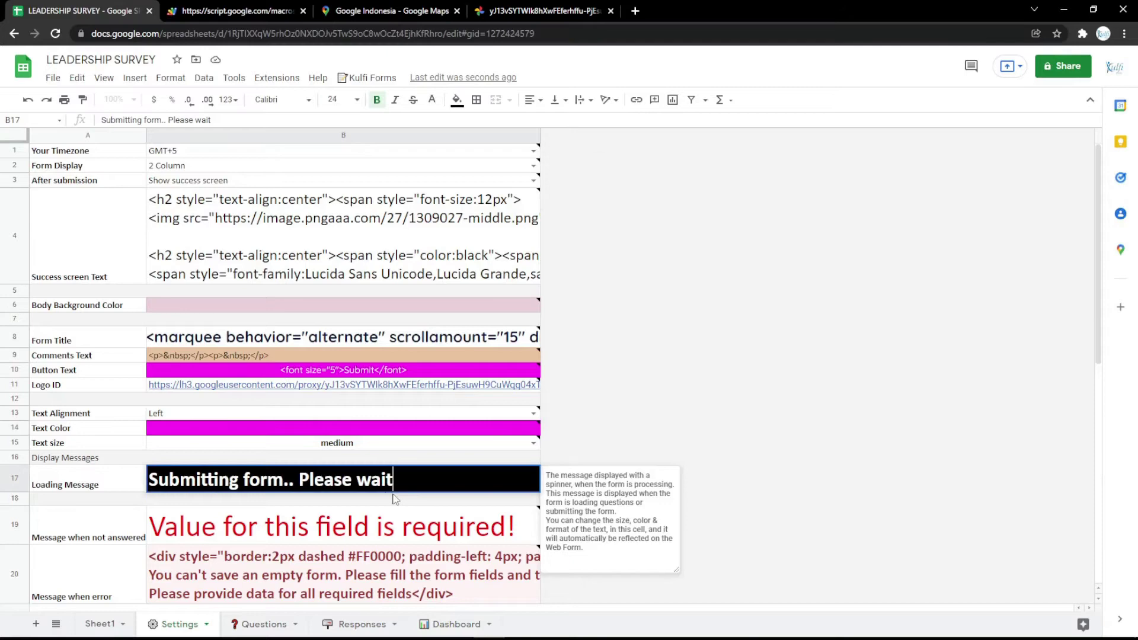
type("a minutes")
key("Return")
key("ctrl+Tab")
key("F5")
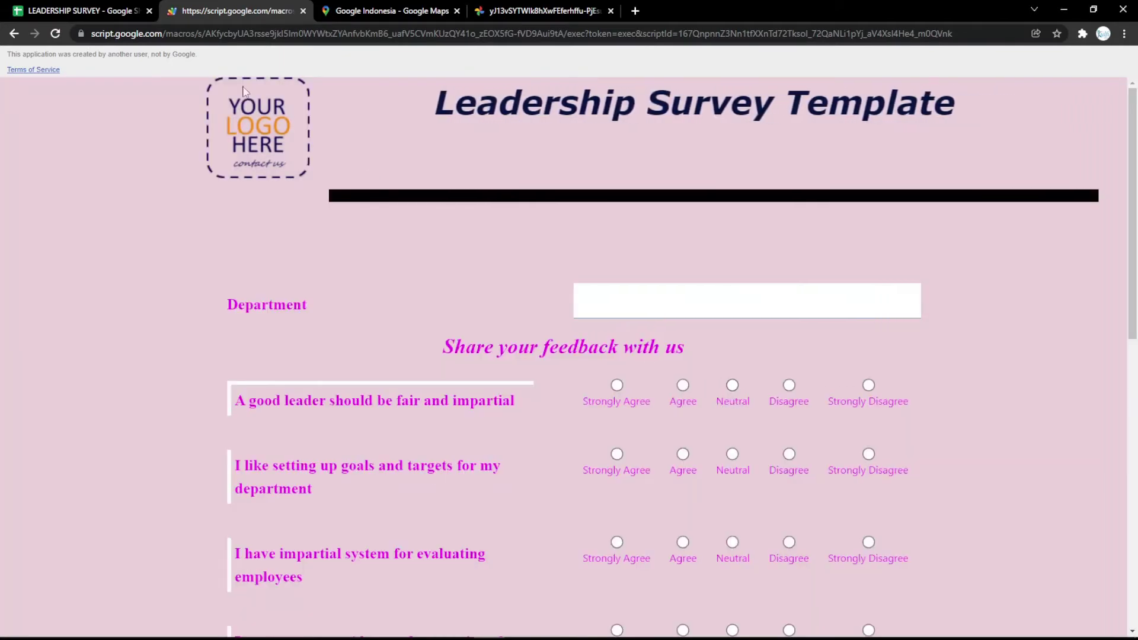
Check the Form Title code on the Settings sheet, open the bookmarked Online HTML Editor and enter the text LEADERSHIP SURVEY
key("ctrl+shift+Tab")
left_click(368, 339)
double_click(367, 339)
left_click(392, 415)
left_click(636, 11)
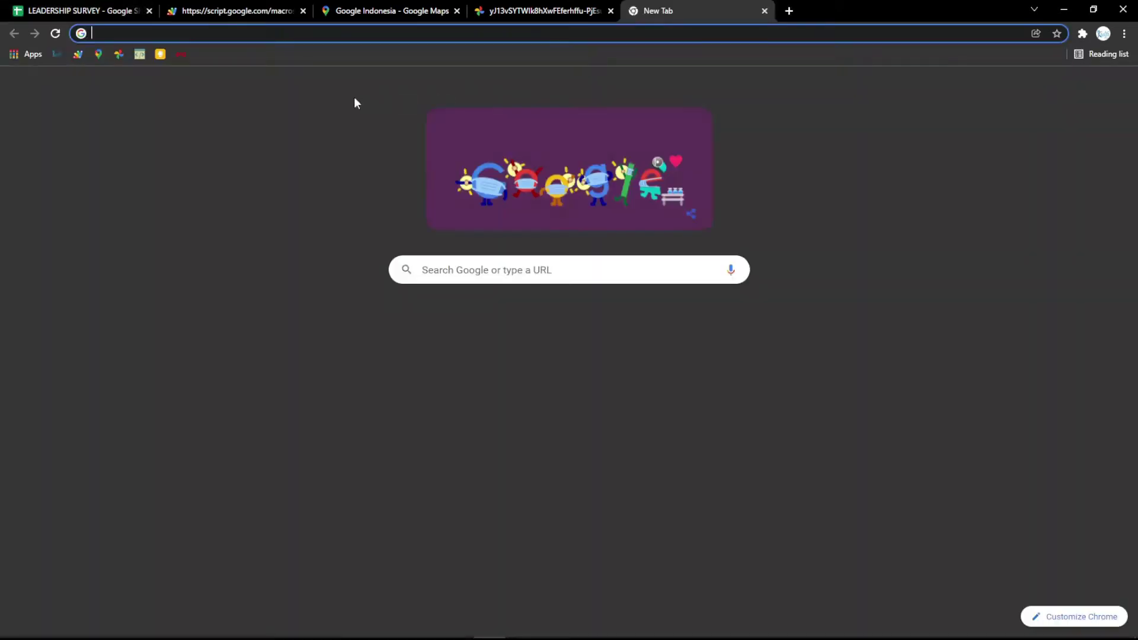
left_click(141, 54)
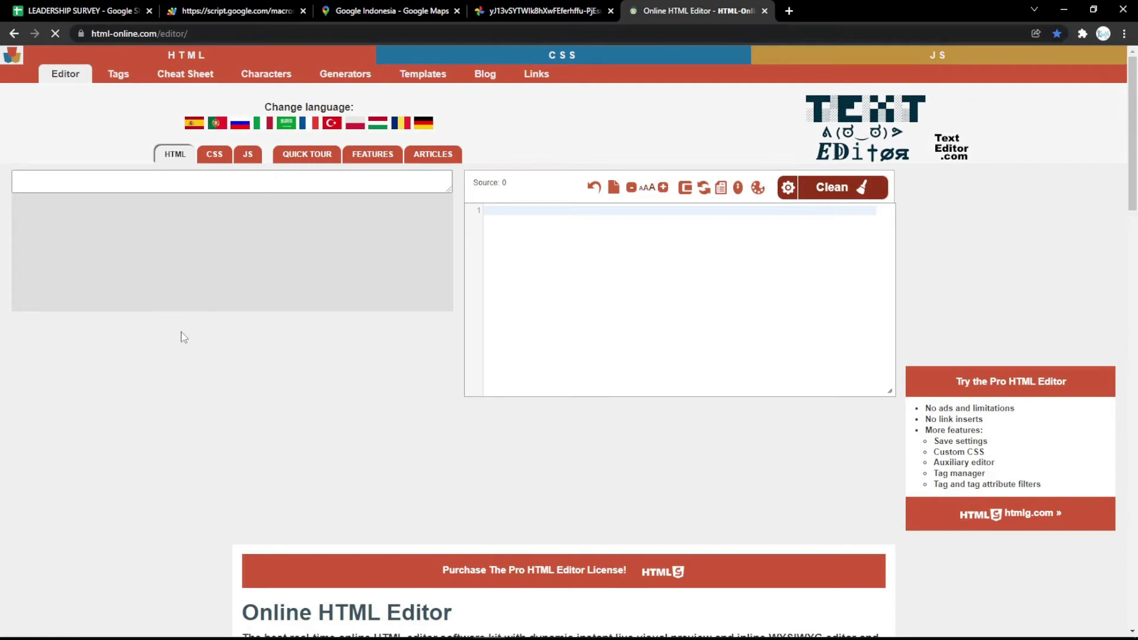
type("LEADERSHIP SURVEY")
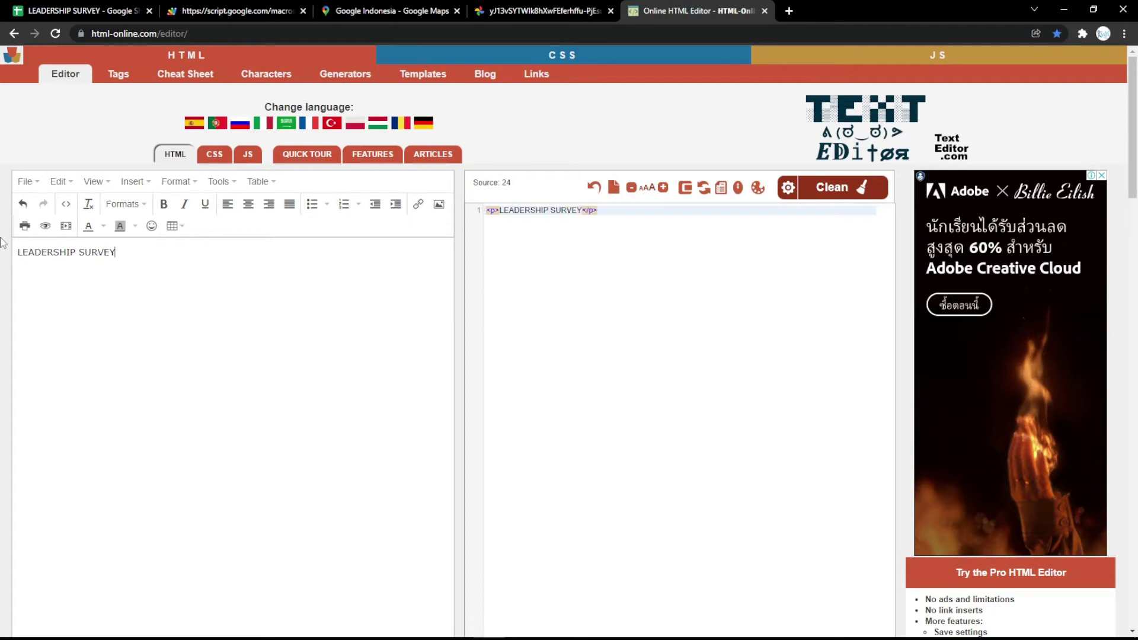
Format the LEADERSHIP SURVEY text as a centered Heading 1 in bold, italic and underlined, colored magenta (#ff00ff)
key("ctrl+a")
left_click(249, 204)
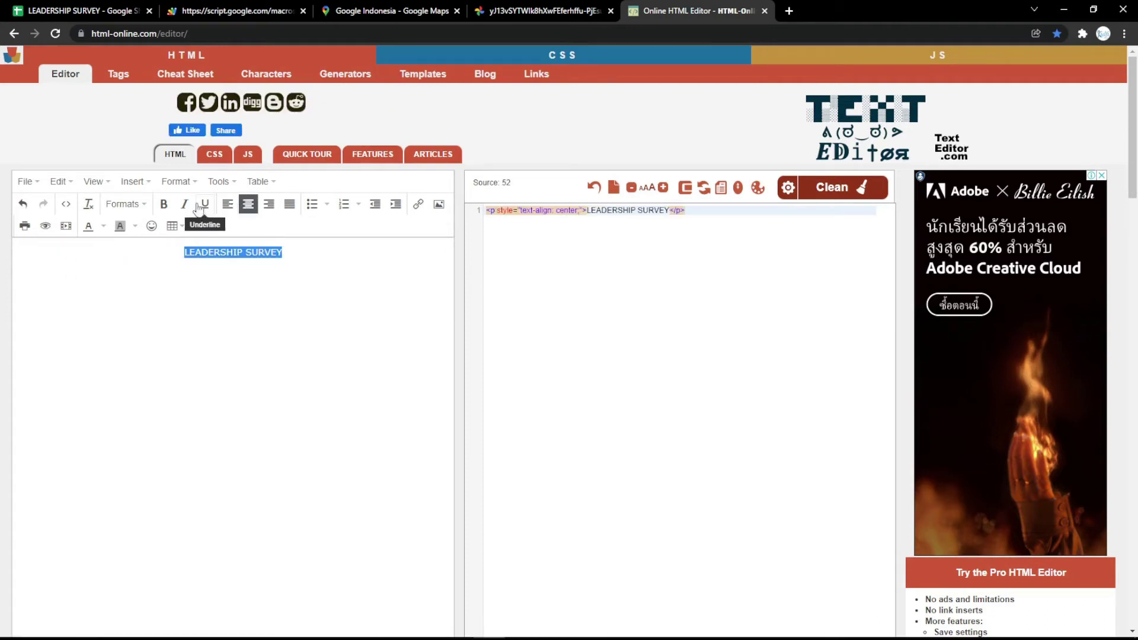
left_click(164, 204)
left_click(186, 204)
left_click(205, 204)
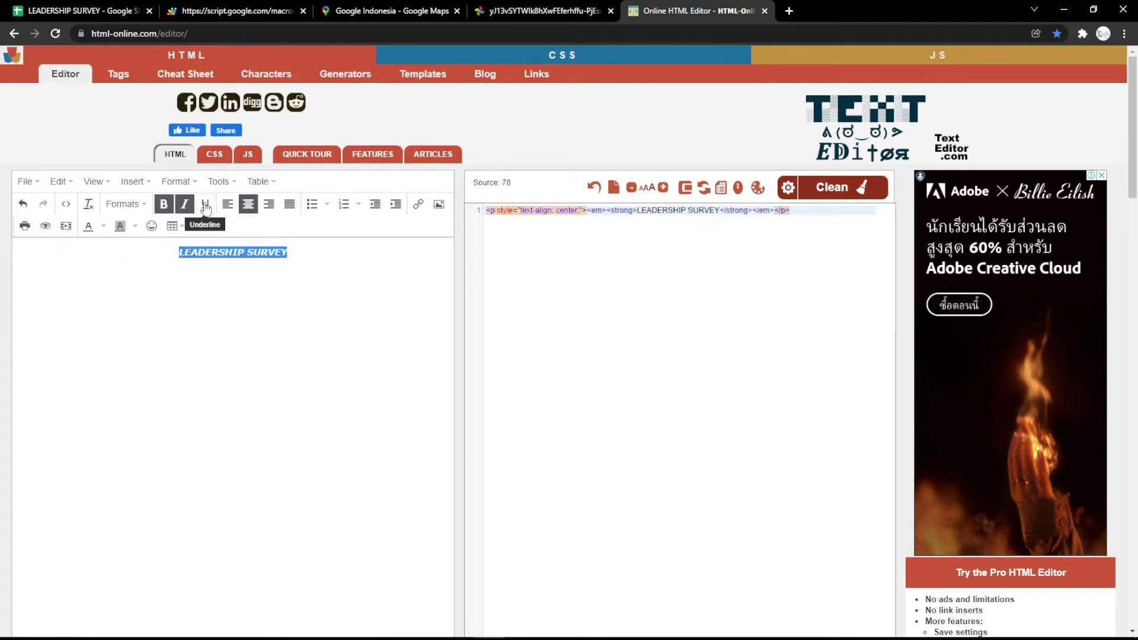
left_click(128, 204)
left_click(127, 230)
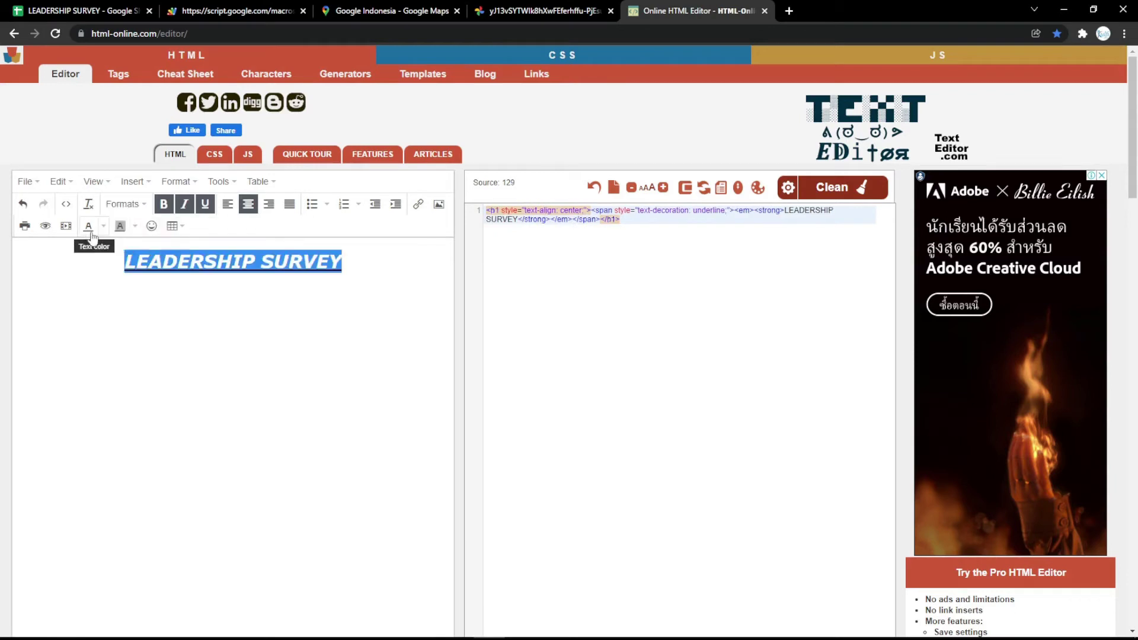
left_click(104, 225)
left_click(51, 290)
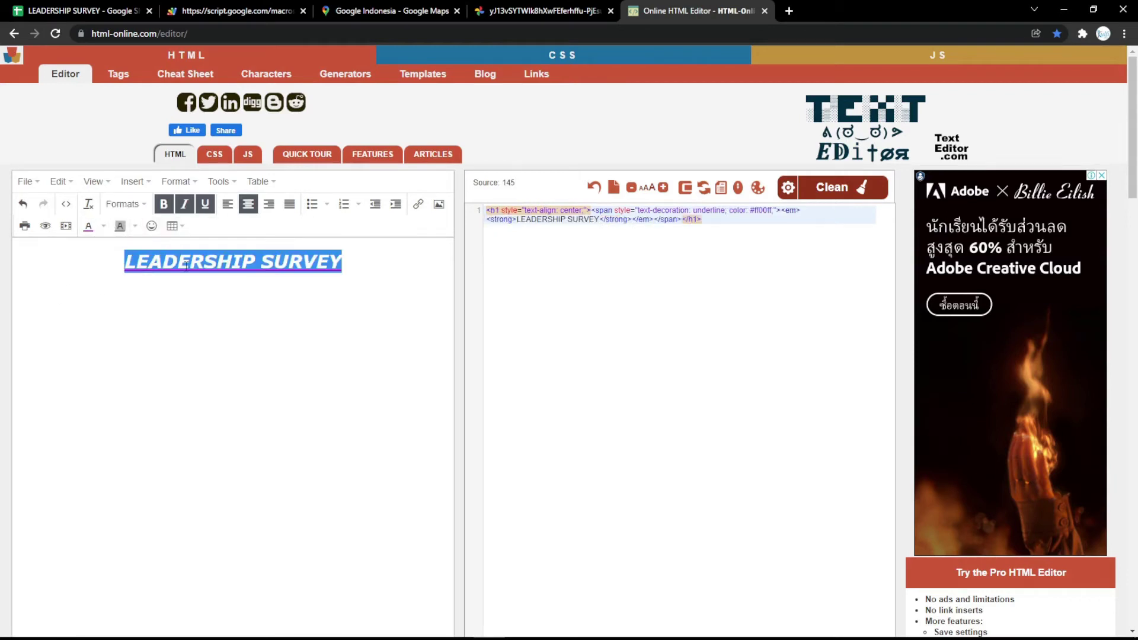
left_click(298, 276)
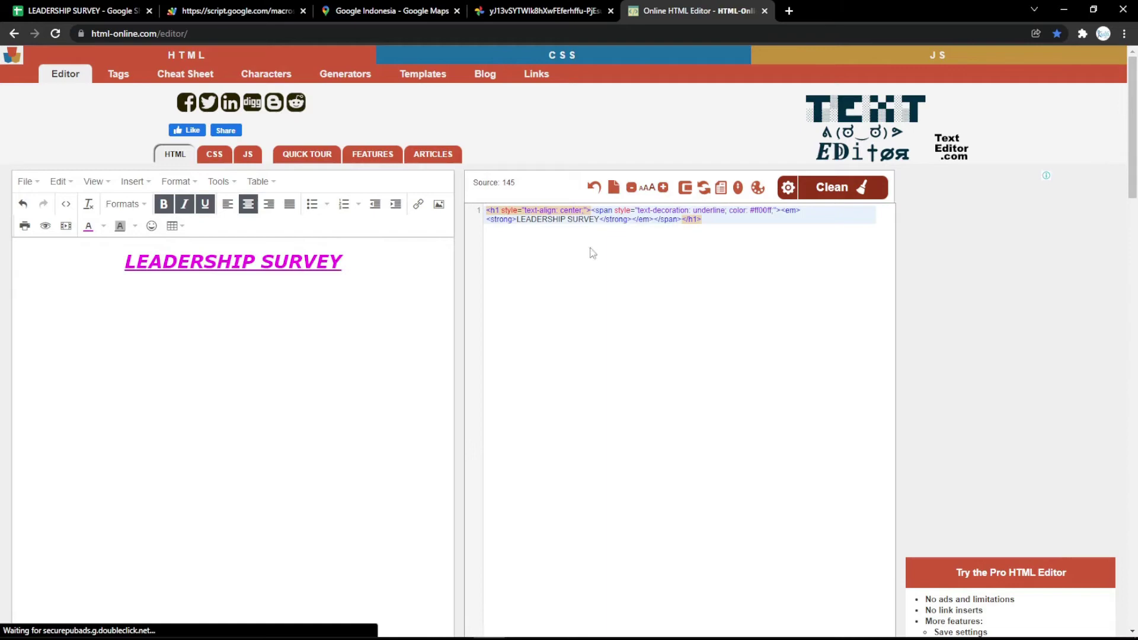
Copy the generated heading HTML, replace the Form Title on the Settings sheet with it and reload the web form
left_click_drag(729, 229, 569, 191)
key("ctrl+c")
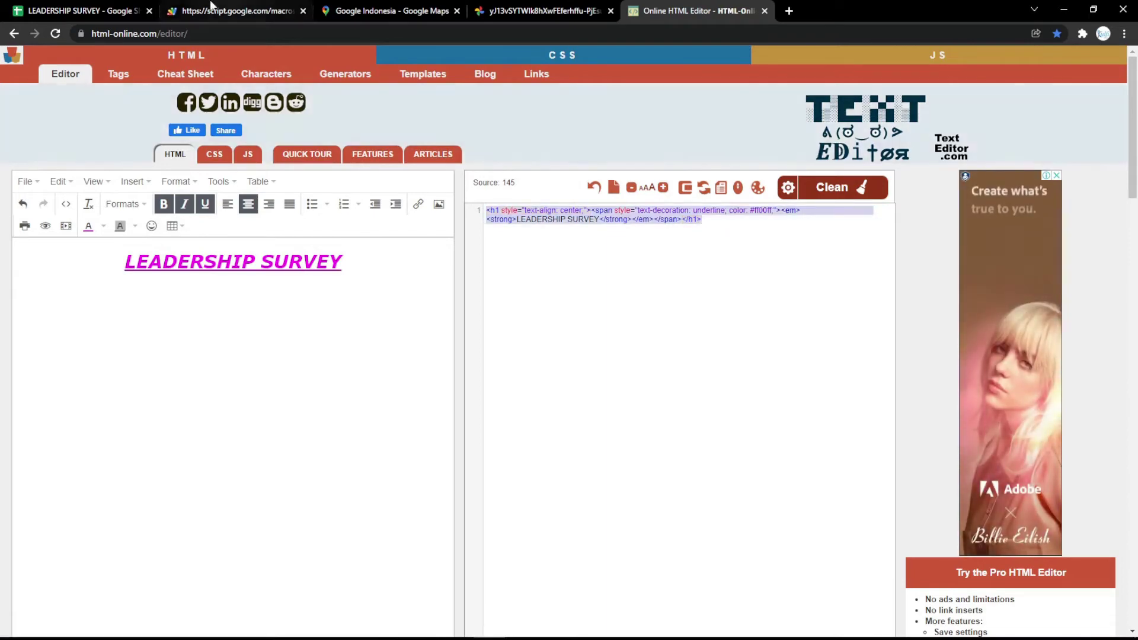
left_click(104, 11)
double_click(297, 336)
key("ctrl+a")
key("ctrl+v")
left_click(339, 306)
key("ctrl+Tab")
key("F5")
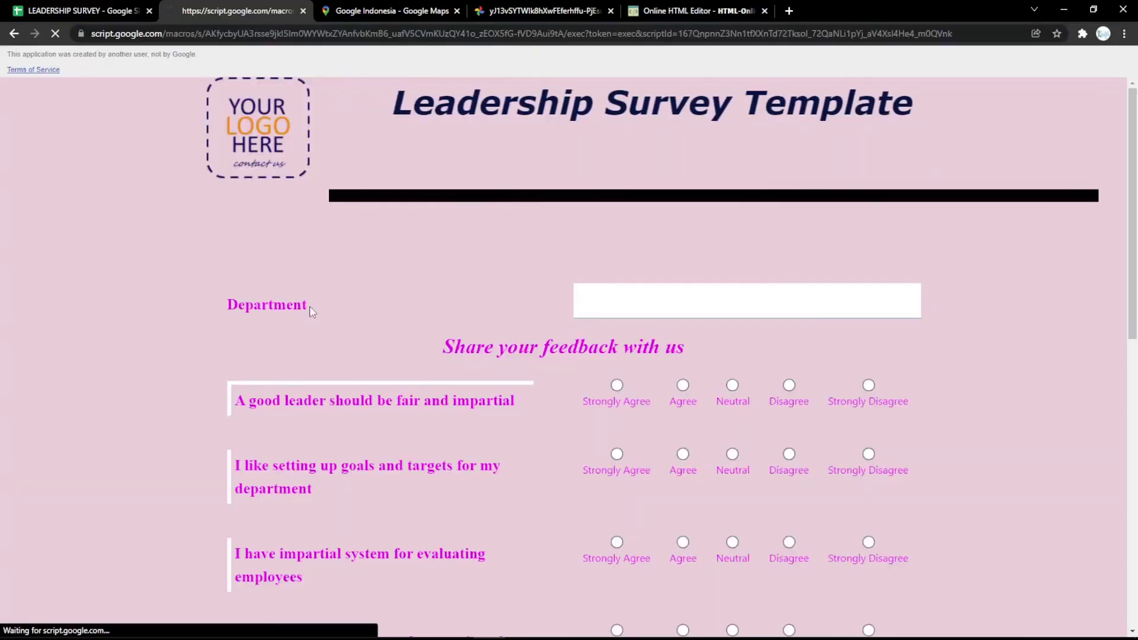
View the Responses sheet's header formula, open the RESPONSES note in Google Keep and copy its TRANSPOSE formula
left_click(103, 11)
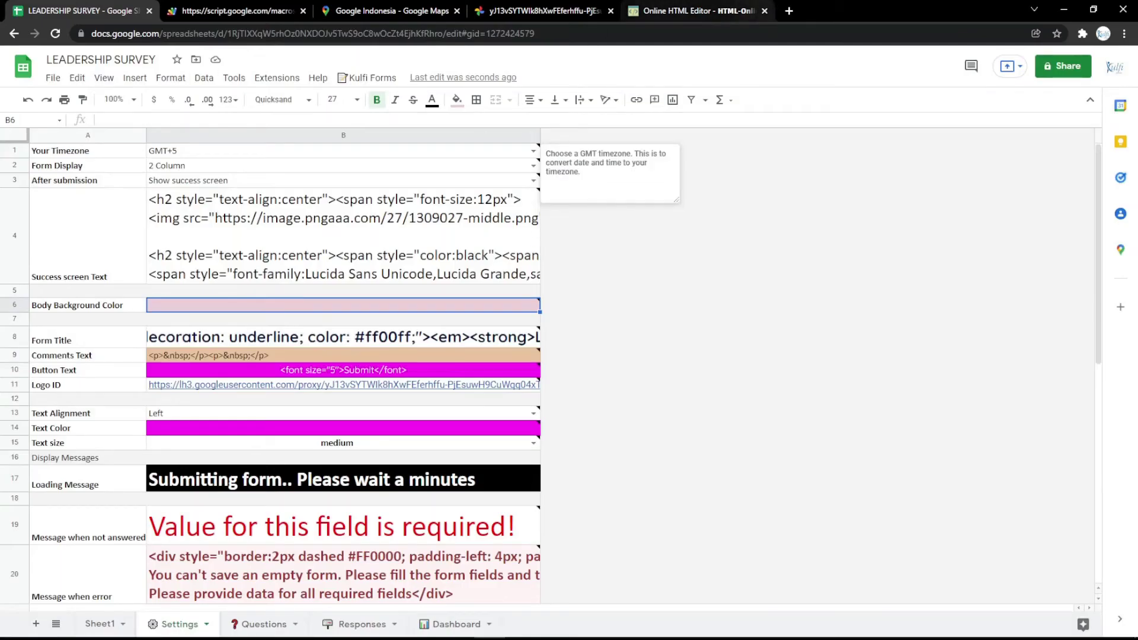
left_click(363, 624)
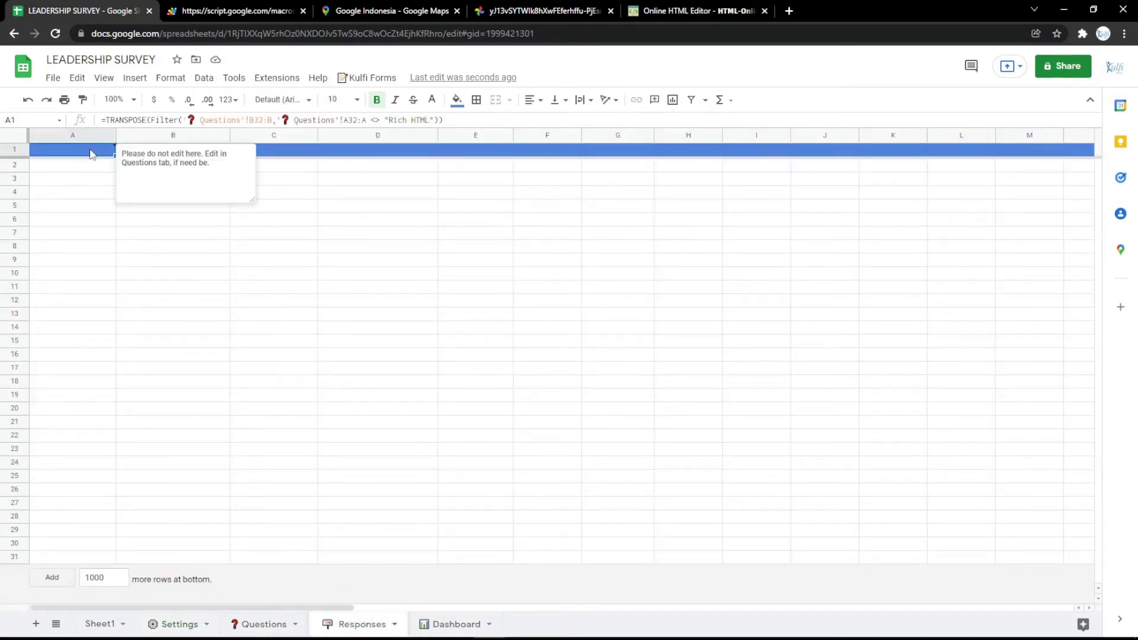
left_click(789, 10)
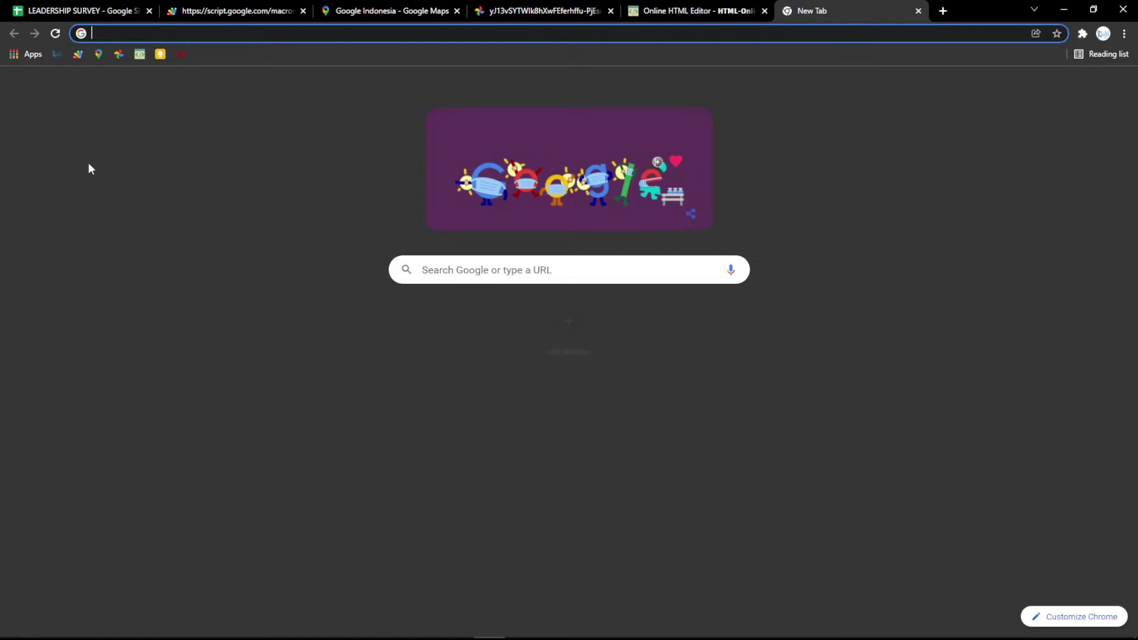
left_click(160, 54)
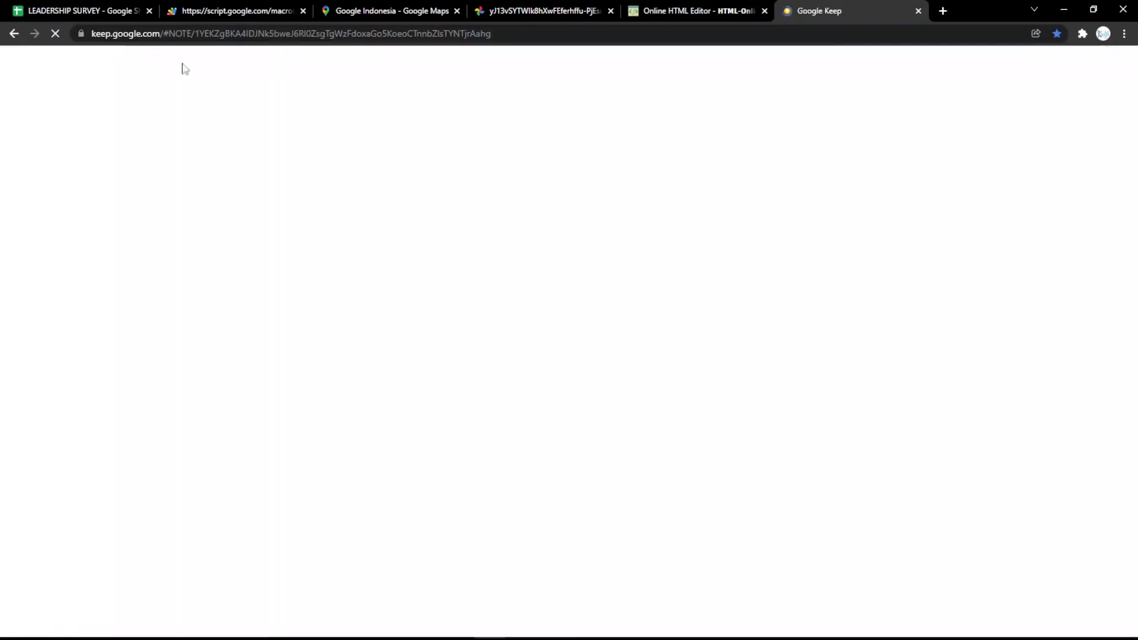
key("ctrl+a")
type("<h1 style=\"text-align: center;\"><span style=\"text-decoration: underline; color: #FF0000;\"><em><strong>LEADERSHIP SURVEY</strong></em></span></h1>")
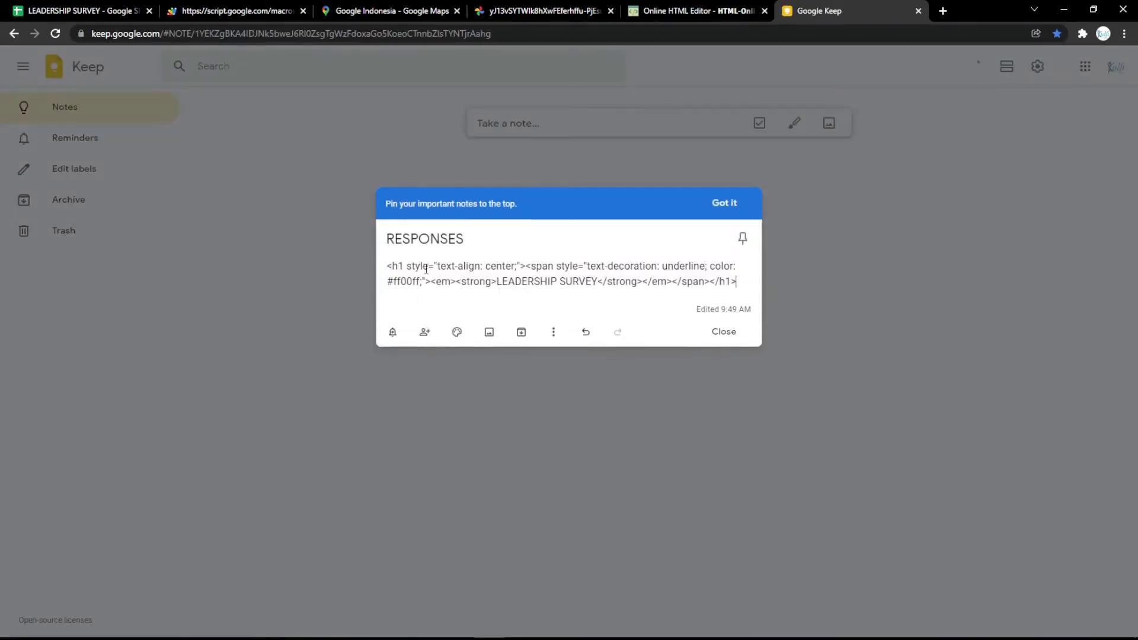
key("ctrl+z")
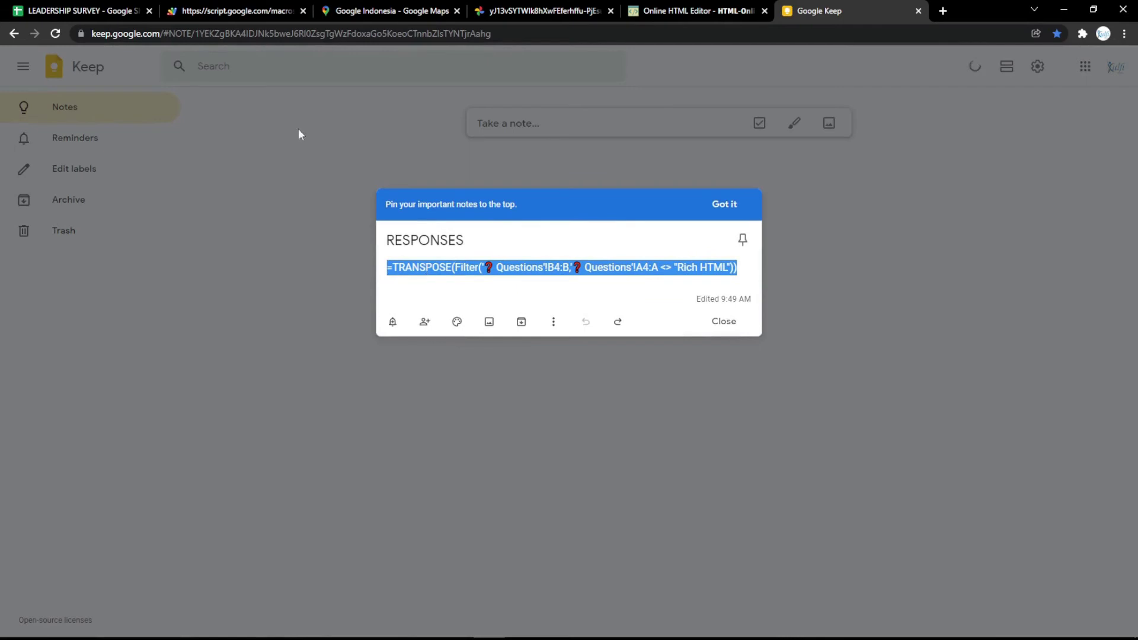
Replace the formula in cell A1 of the Responses sheet with the copied TRANSPOSE formula, whose ranges are B4:B and A4:A
left_click(83, 10)
double_click(88, 154)
key("ctrl+a")
type("=TRANSPOSE(Filter('❓ Questions'!B4:B,'❓ Questions'!A4:A <> \"Rich HTML\"))")
left_click(82, 193)
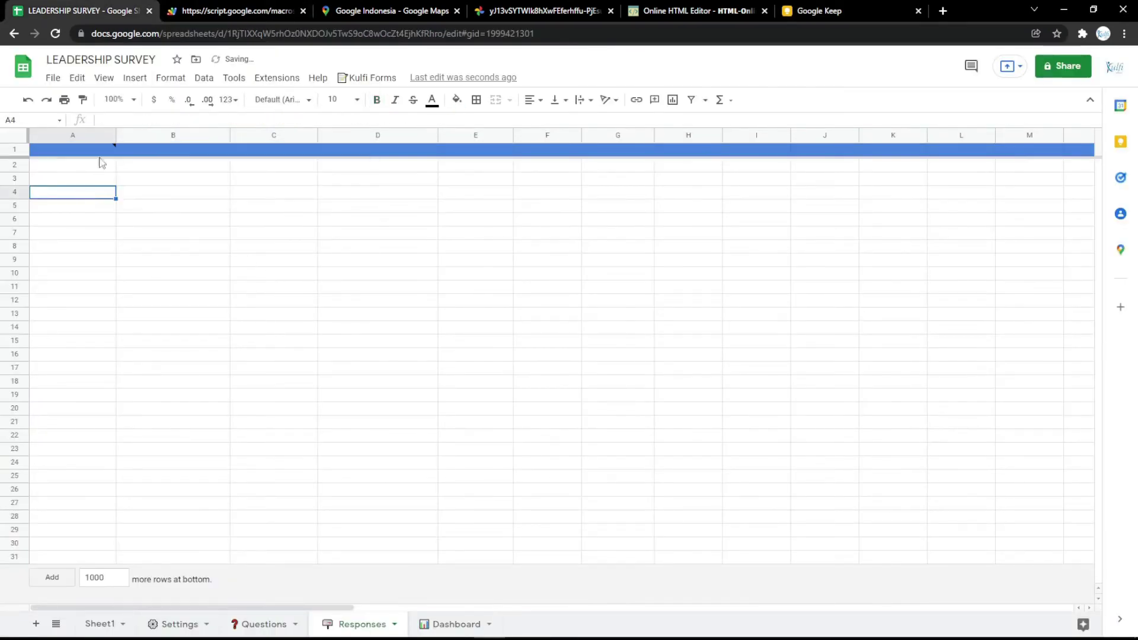
Check the Department question's row on the Questions sheet and change the Responses A1 formula ranges to B3:B and A3:A
left_click(261, 624)
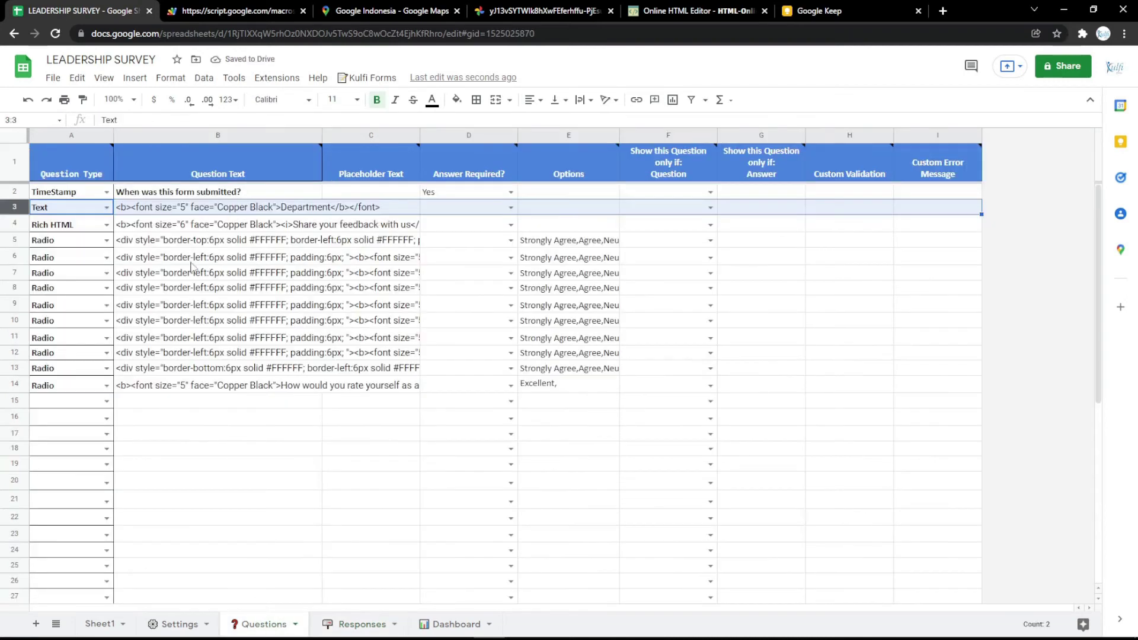
left_click(205, 209)
mouse_move(204, 170)
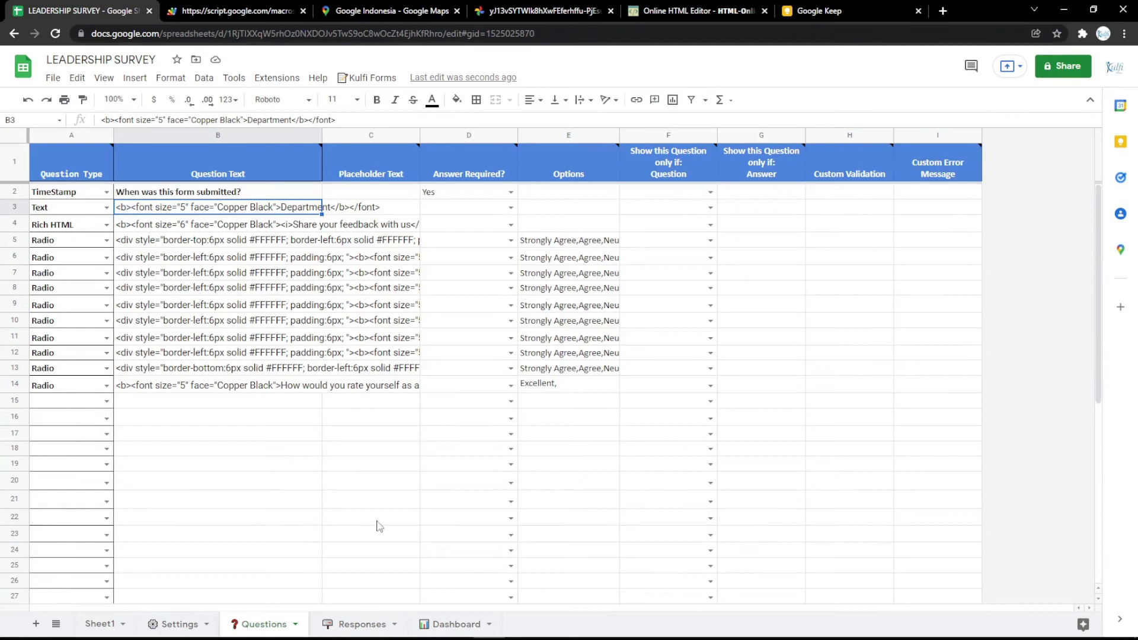
left_click(356, 625)
double_click(77, 152)
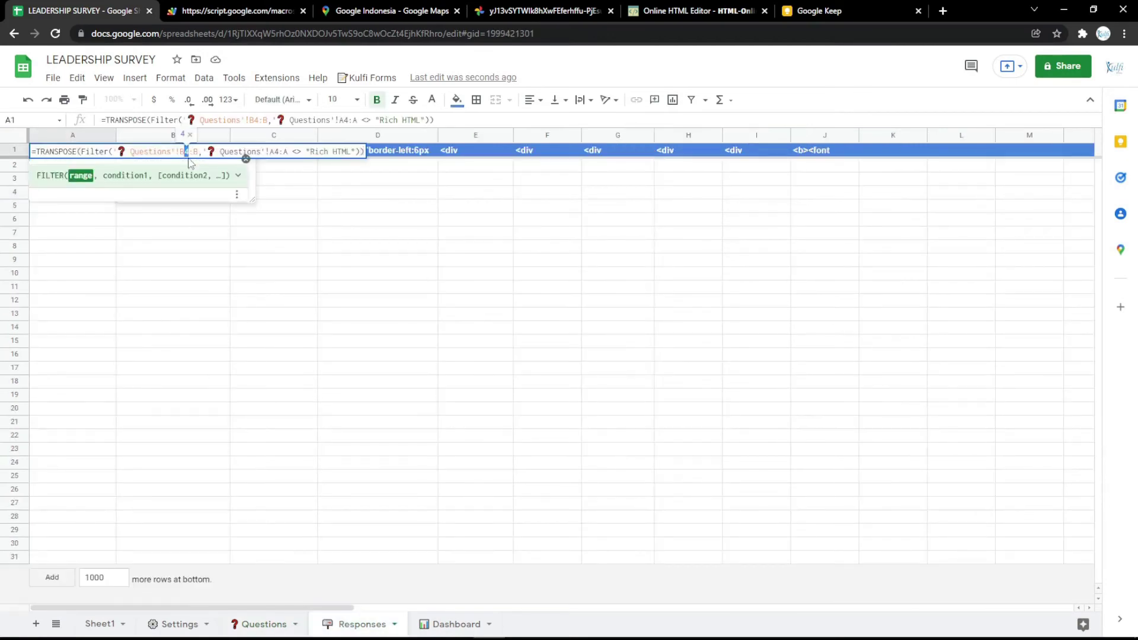
type("3")
left_click_drag(279, 152, 274, 152)
type("3")
left_click(279, 195)
Fill in the web form with department Office, an agreement rating for every statement and Excellent as the leader rating, and submit it
left_click(237, 10)
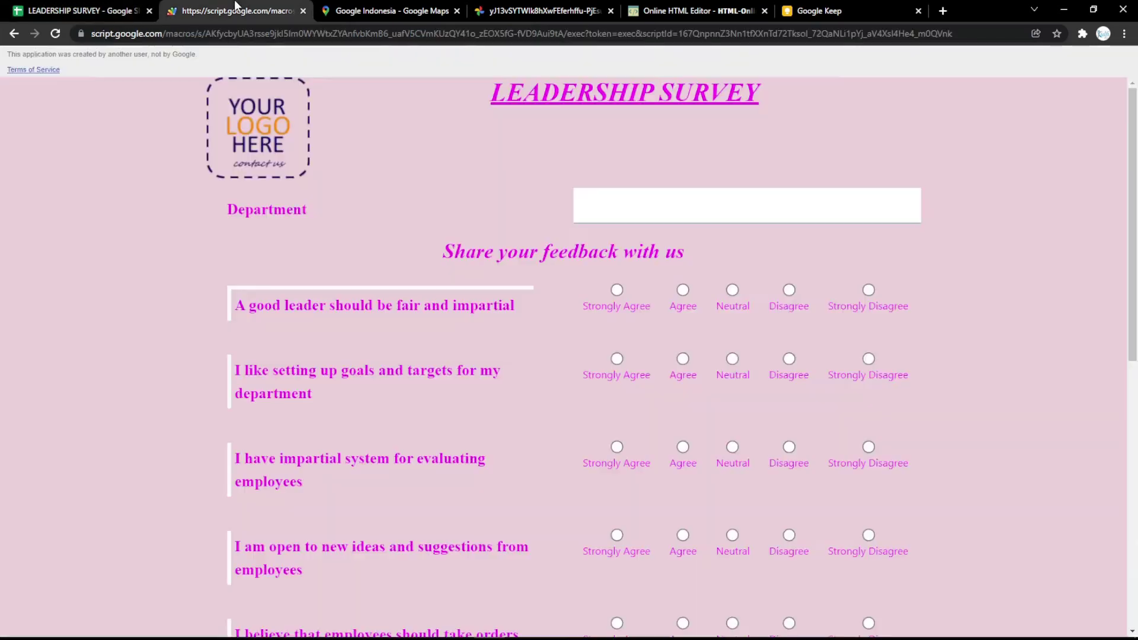
left_click(648, 195)
type("o")
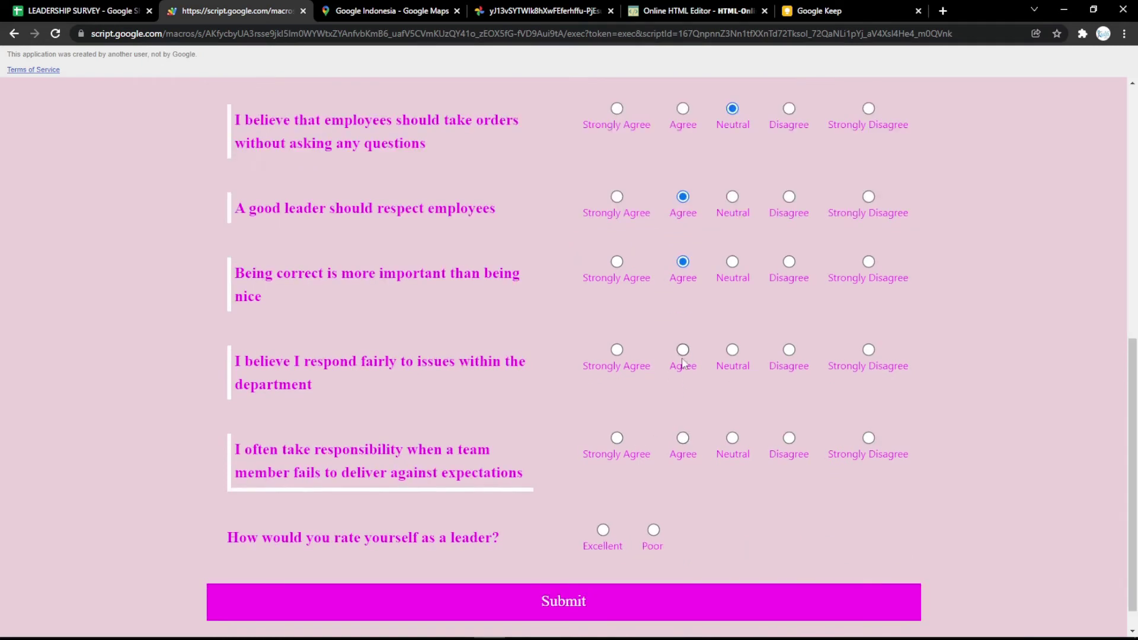
left_click(603, 529)
scroll(608, 533, "down", 1)
left_click(610, 563)
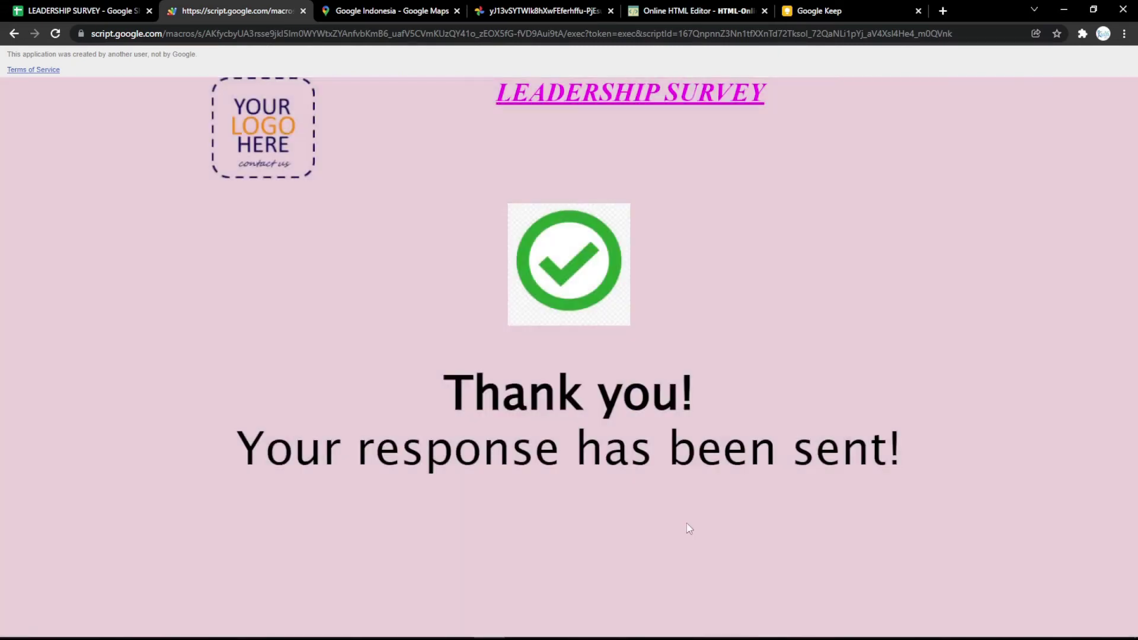
Check the submitted answers on the Responses sheet against the web form's success screen
left_click(102, 7)
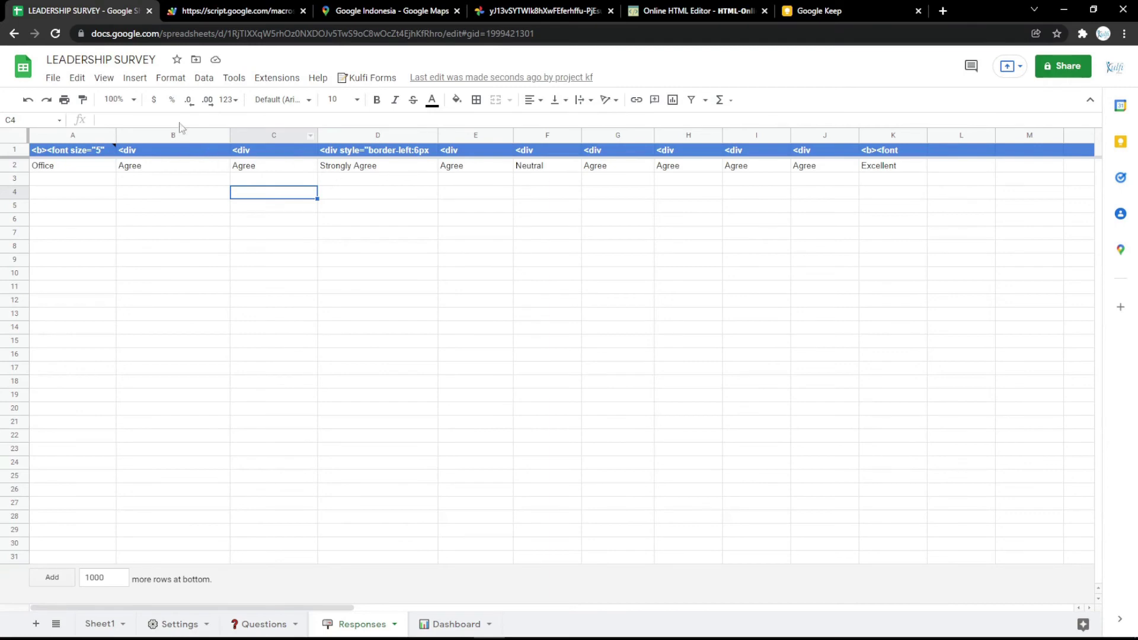
left_click(233, 13)
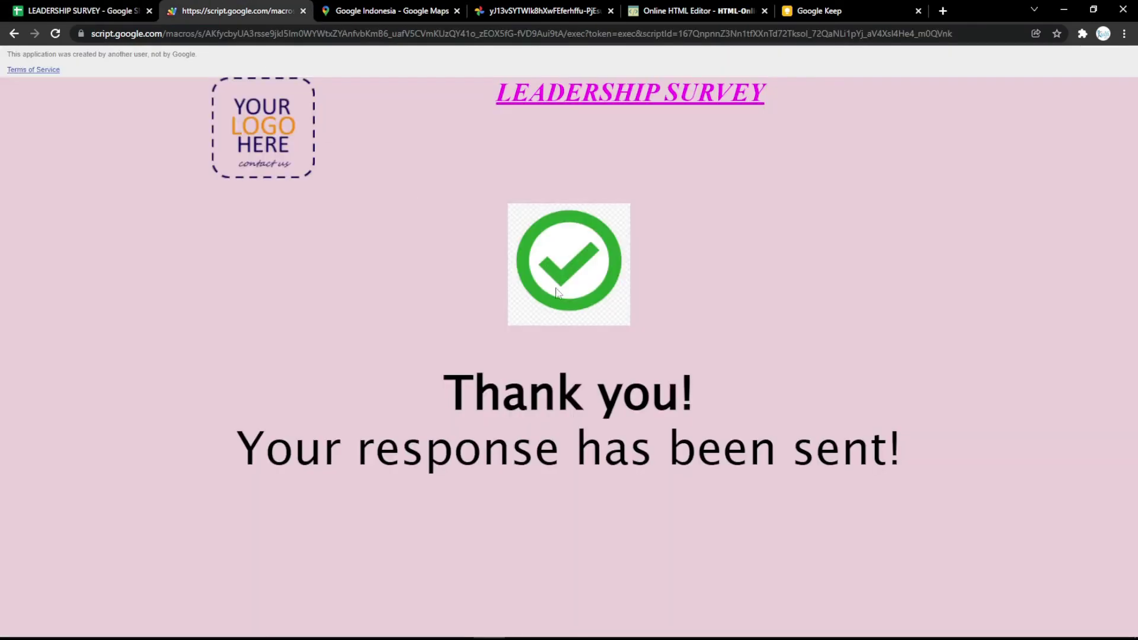
left_click(113, 10)
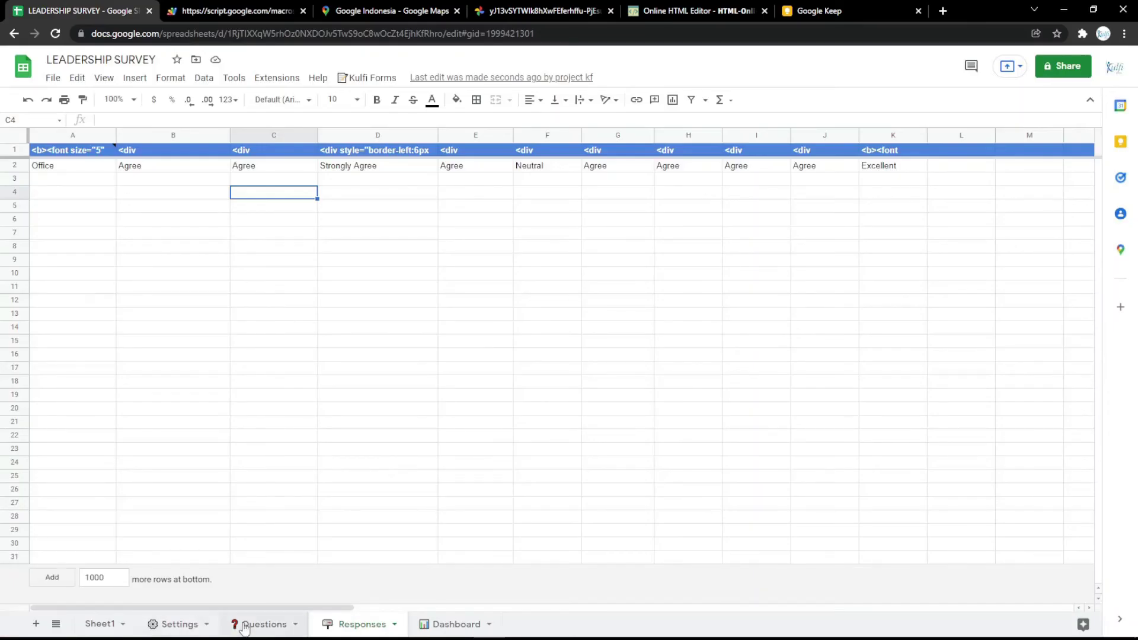
Find the Success screen Text on the Settings sheet and copy the web address of the bookmarked thank_you_PNG66.png image from a new browser tab
left_click(177, 624)
left_click(314, 244)
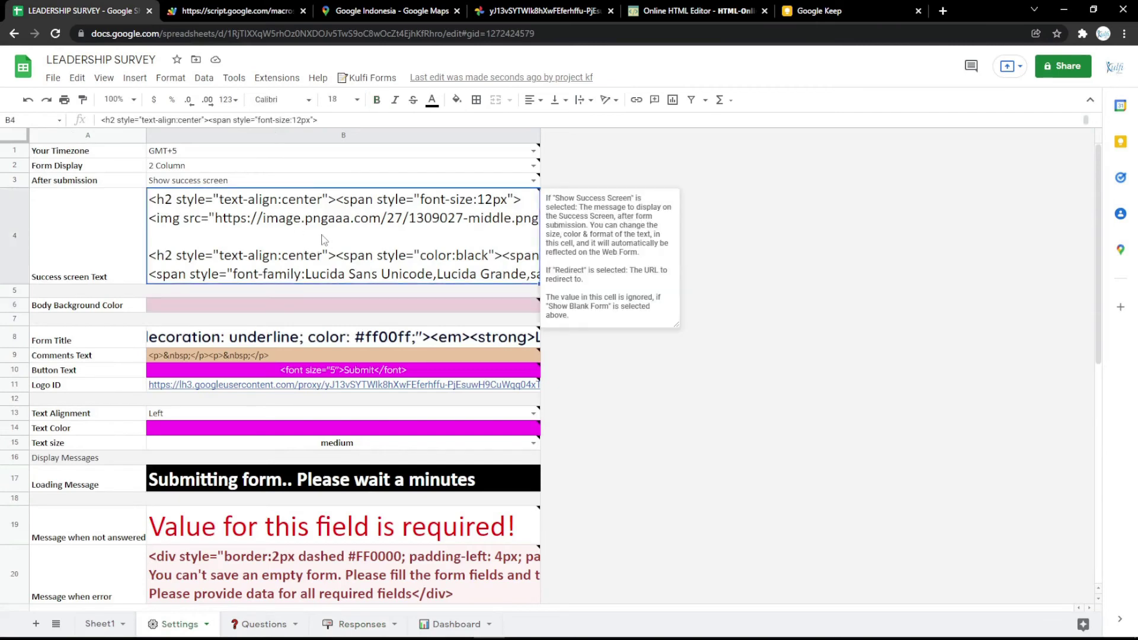
left_click(943, 11)
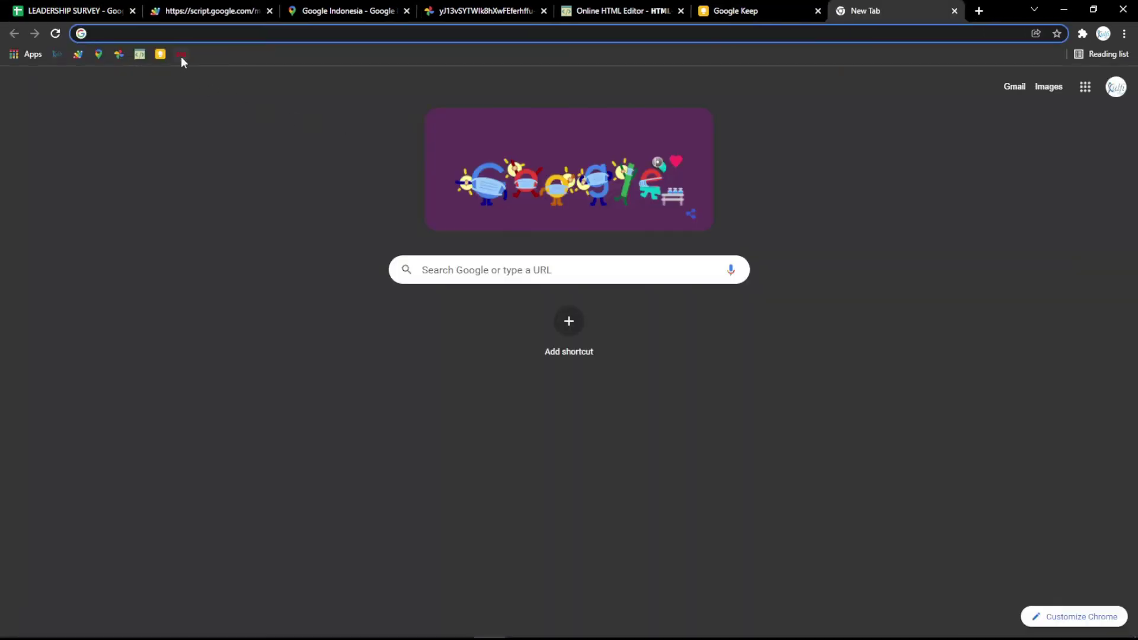
left_click(180, 57)
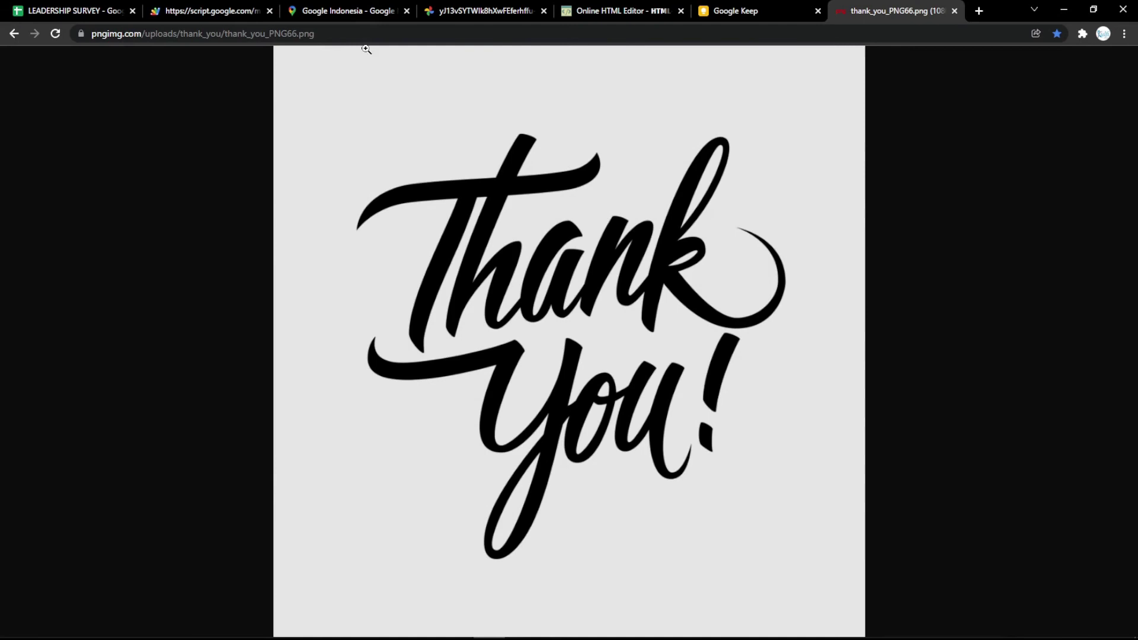
left_click(366, 49)
left_click(364, 34)
left_click(455, 168)
left_click(415, 34)
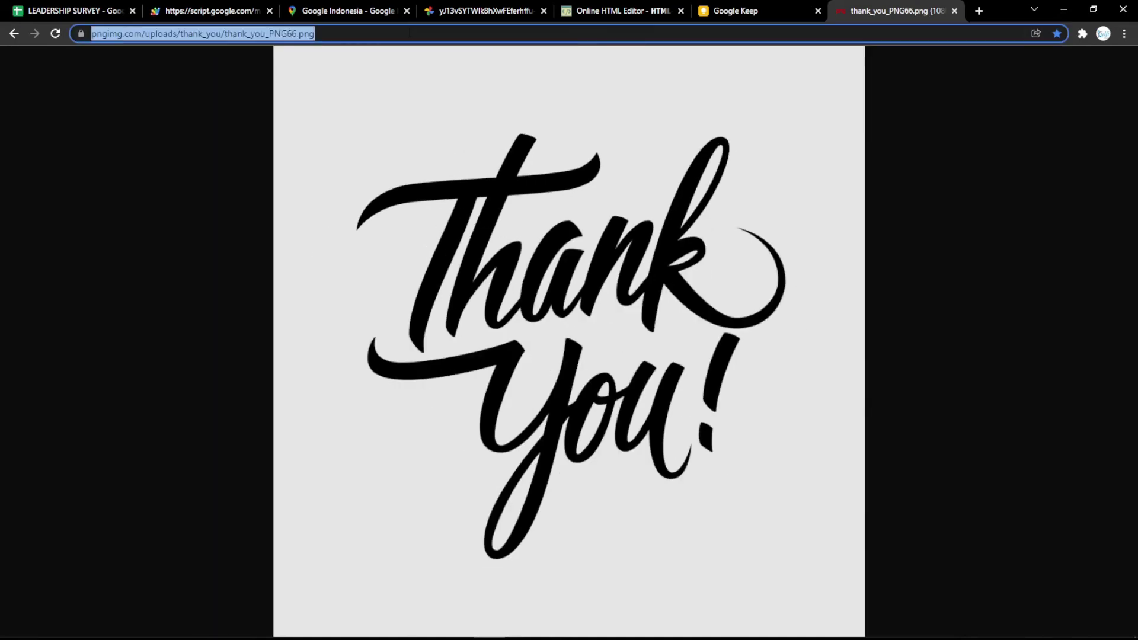
In the online HTML editor, replace the LEADERSHIP SURVEY heading with the copied thank-you image and resize it to about 464 by 464
left_click(661, 6)
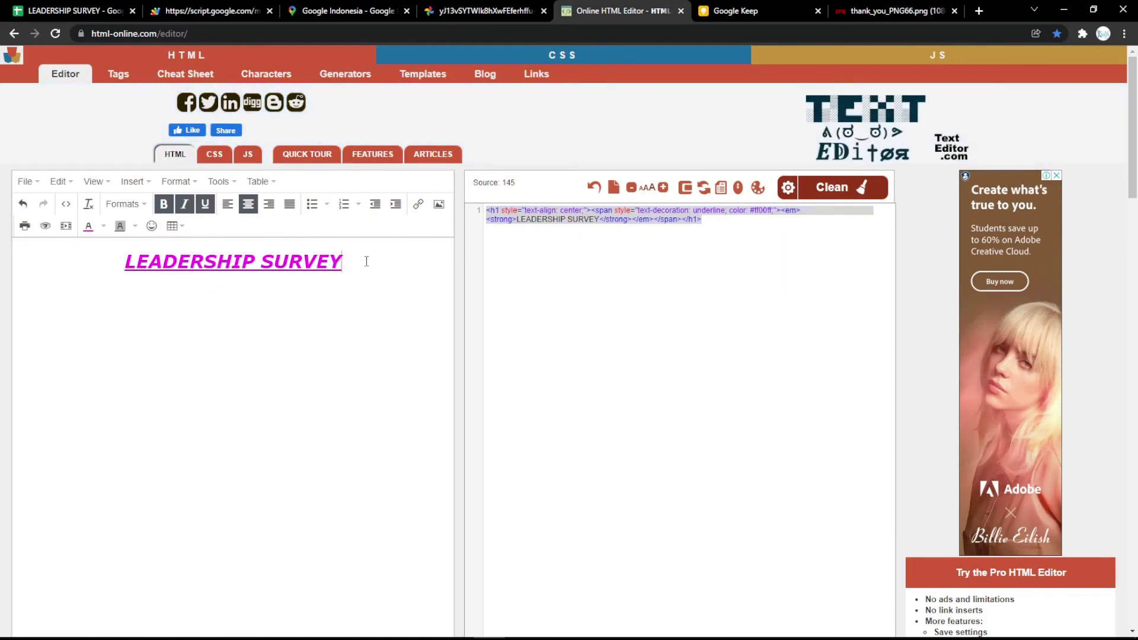
left_click_drag(358, 261, 41, 281)
key("BackSpace")
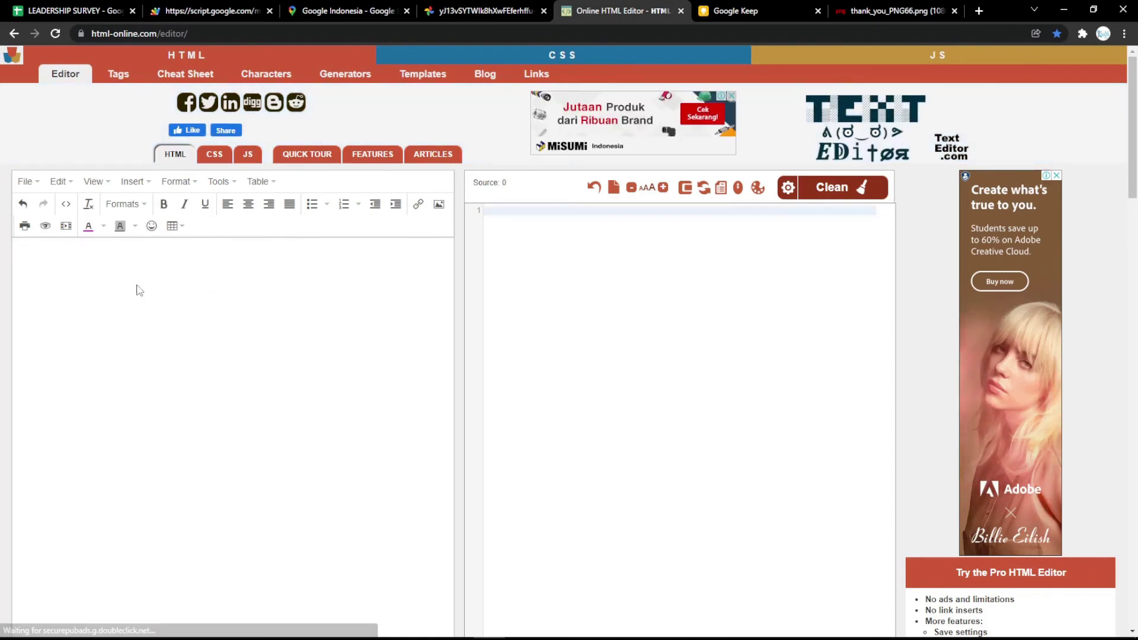
key("ctrl+v")
left_click_drag(17, 247, 330, 526)
left_click_drag(31, 258, 109, 336)
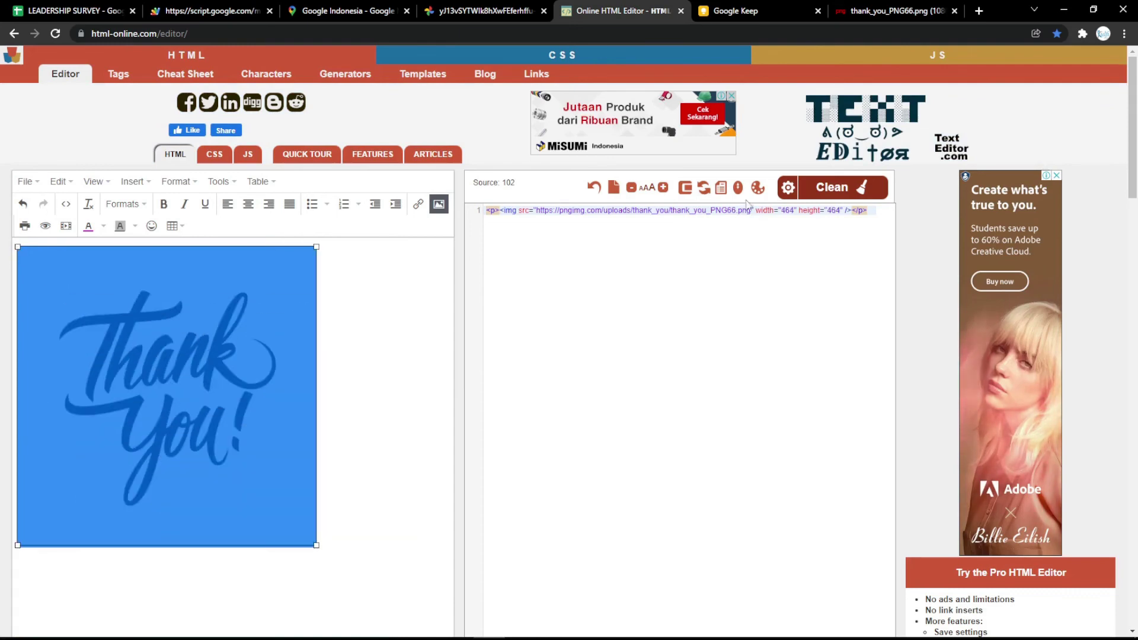
Set the thank-you image's width and height to 500 in the HTML source and copy the whole code
double_click(791, 211)
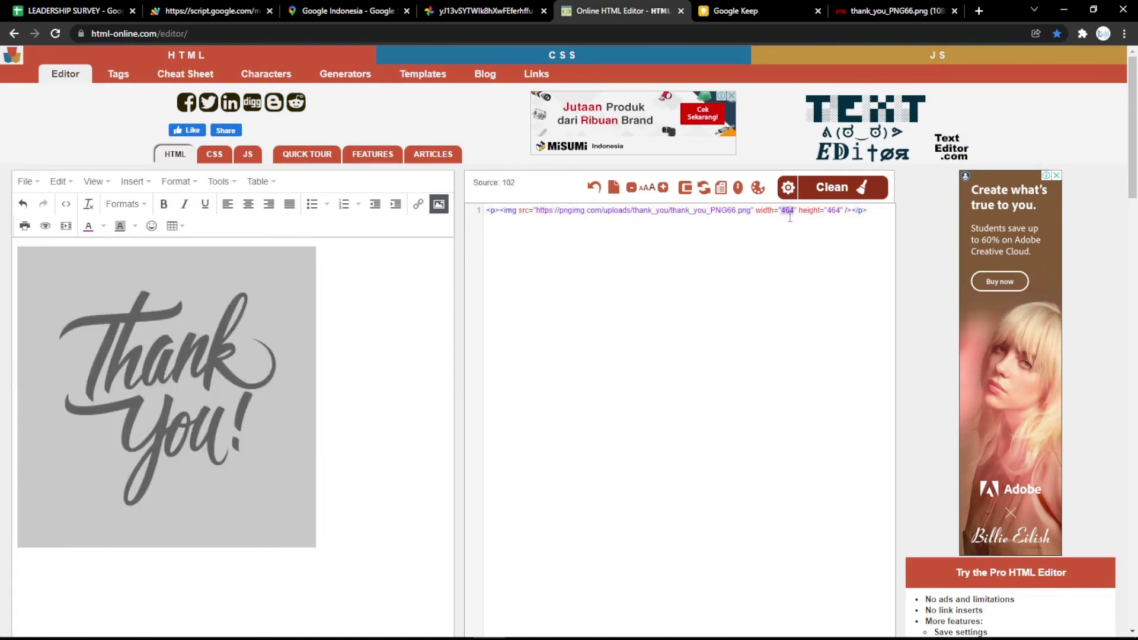
type("500")
double_click(833, 211)
type("500")
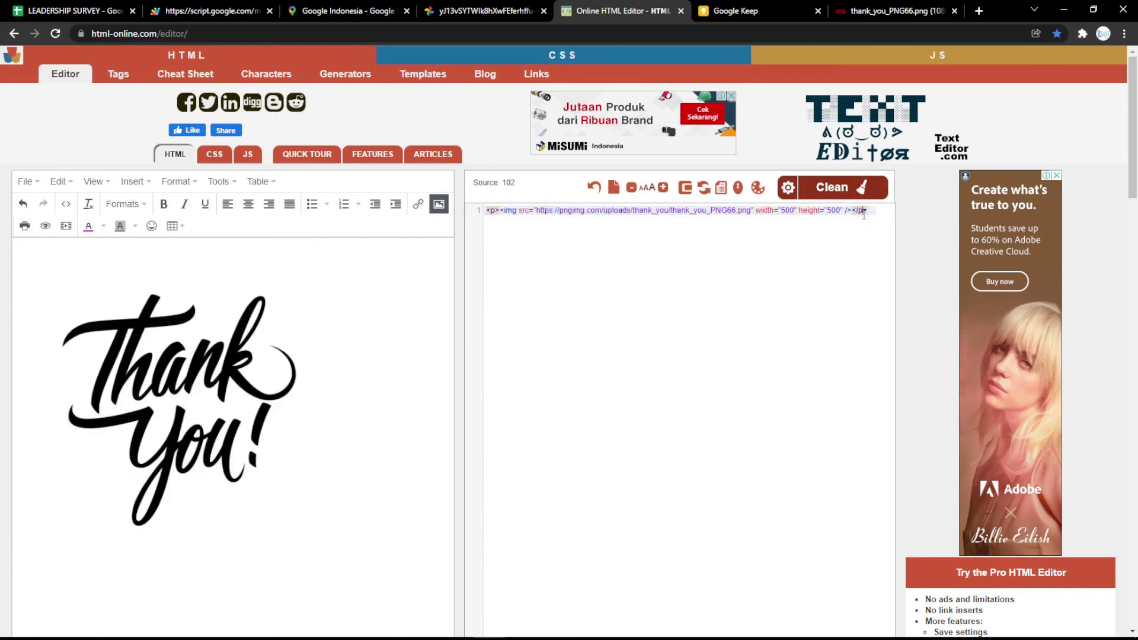
key("ctrl+a")
key("ctrl+c")
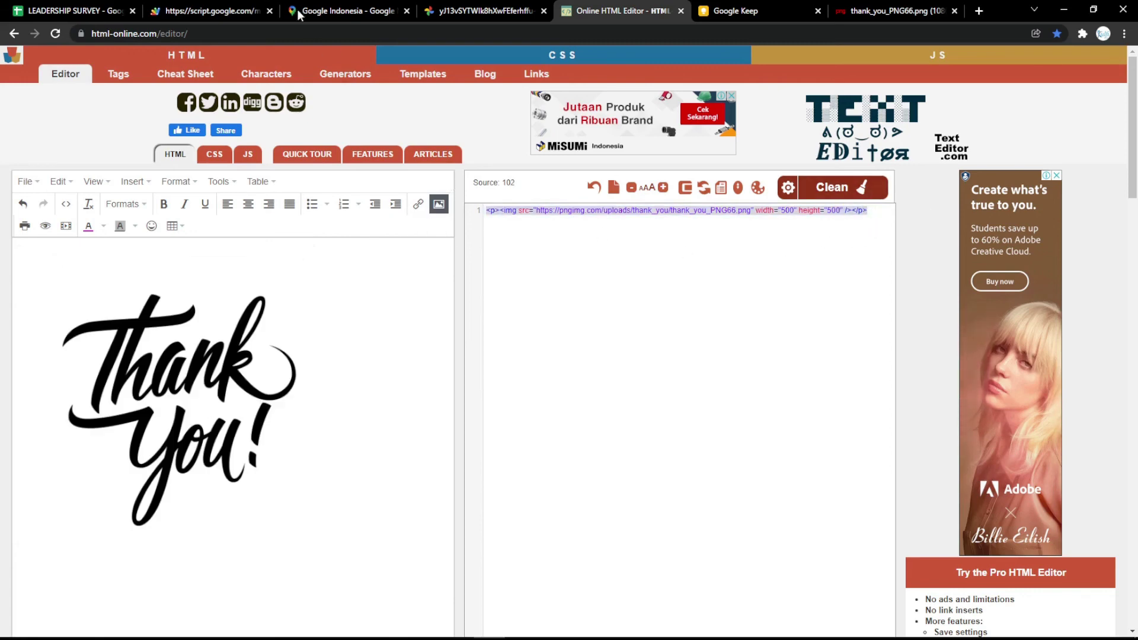
Replace the checkmark image tag in the Settings sheet's Success screen Text with the copied thank-you image code, and reload the web form
left_click(121, 7)
double_click(255, 239)
left_click_drag(152, 220, 784, 220)
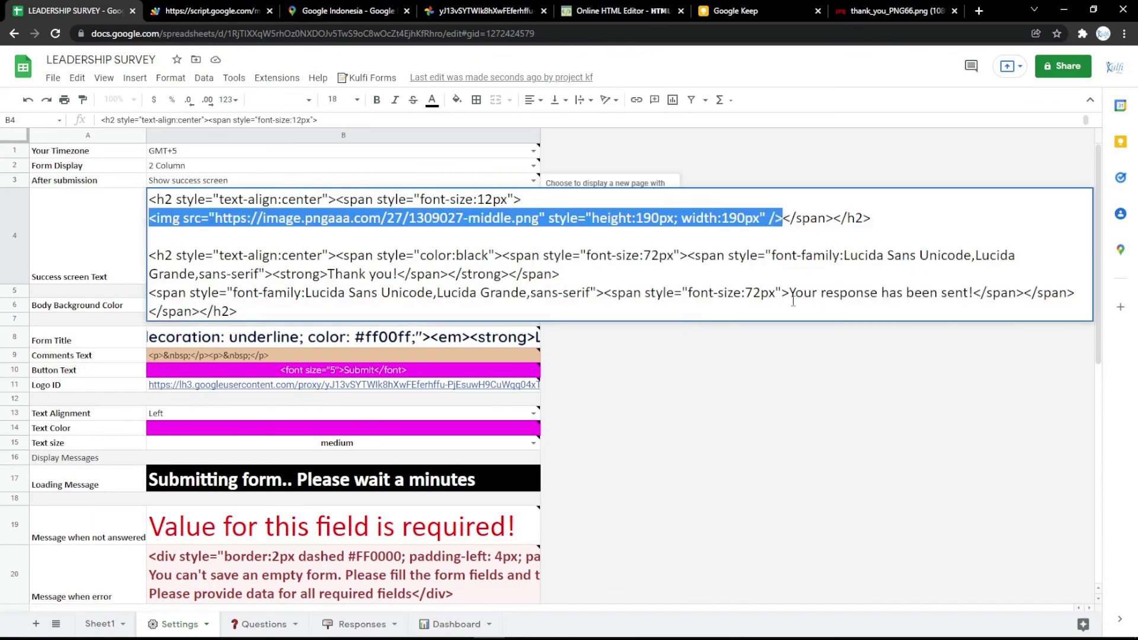
key("ctrl+v")
left_click(765, 361)
left_click(256, 6)
key("F5")
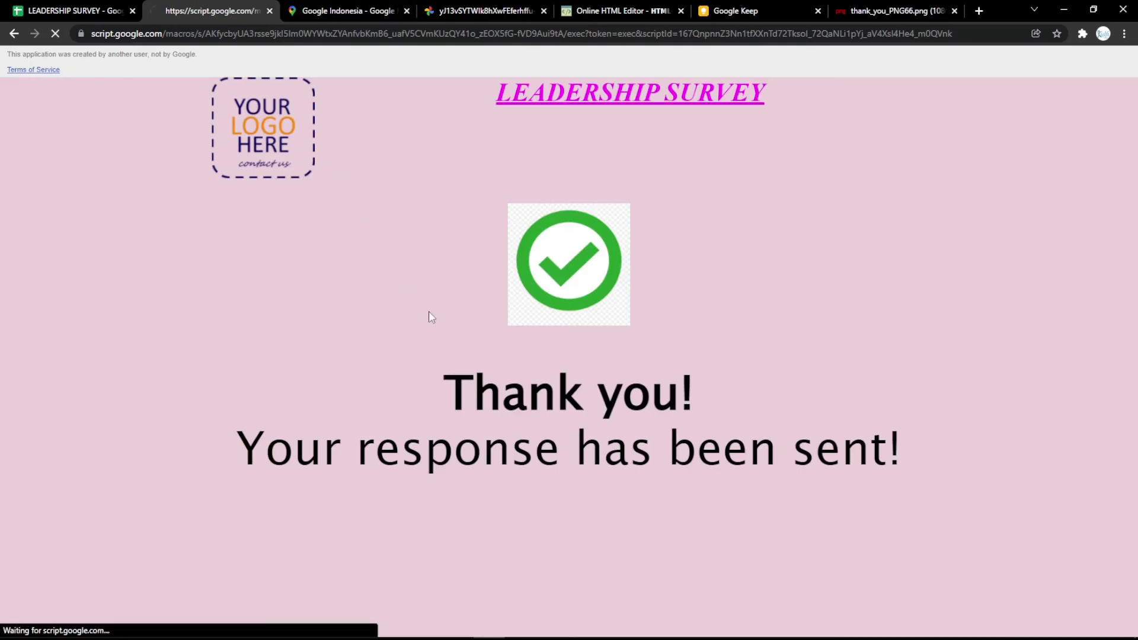